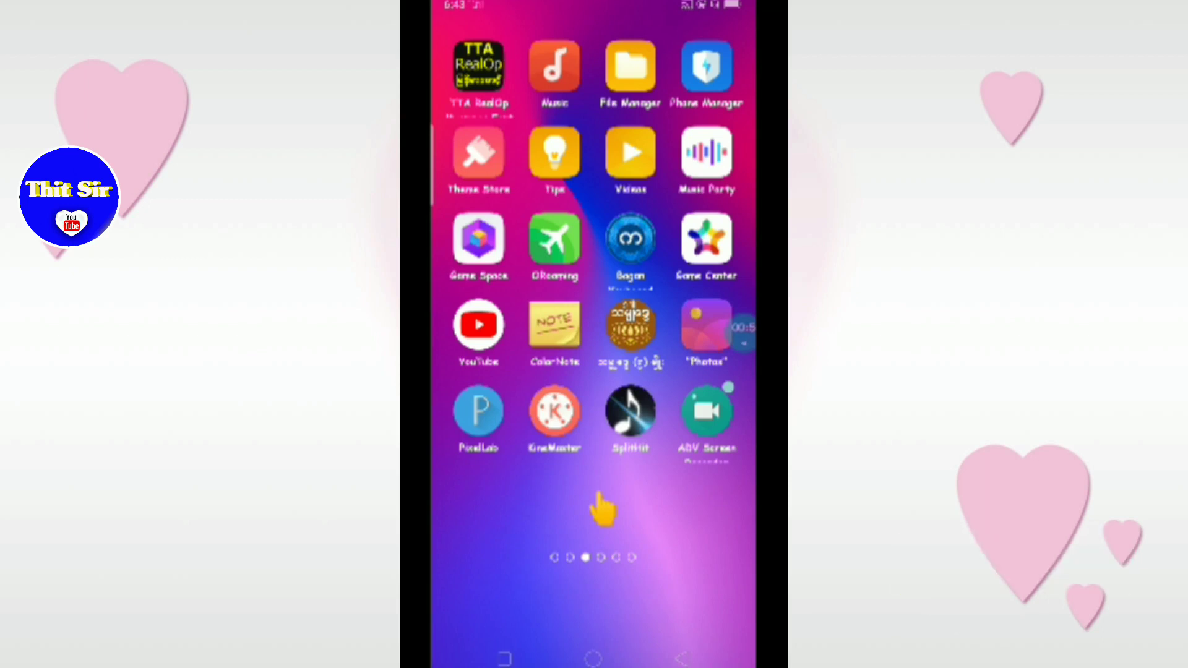
{"action": "mouse_move", "coordinate": [520, 510]}
{"action": "left_mouse_down"}
{"action": "mouse_move", "coordinate": [705, 510]}
{"action": "mouse_move", "coordinate": [502, 594]}
{"action": "left_mouse_up"}
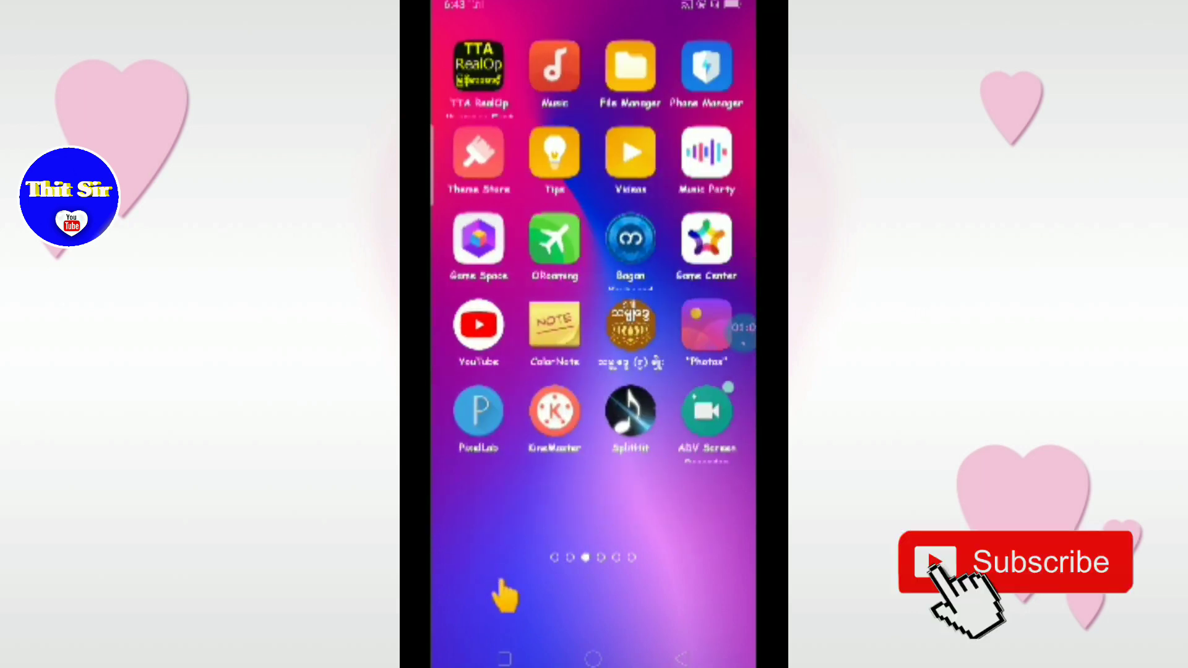
{"action": "left_click_drag", "start_coordinate": [687, 520], "coordinate": [502, 520]}
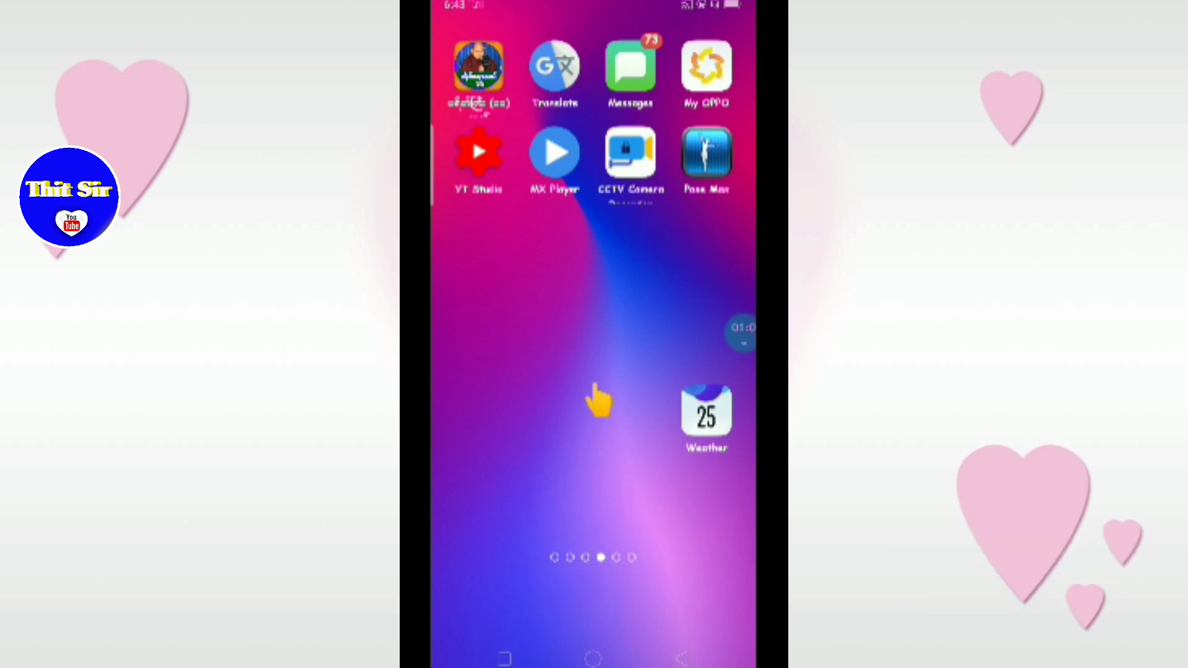
{"action": "left_click_drag", "start_coordinate": [520, 403], "coordinate": [687, 404]}
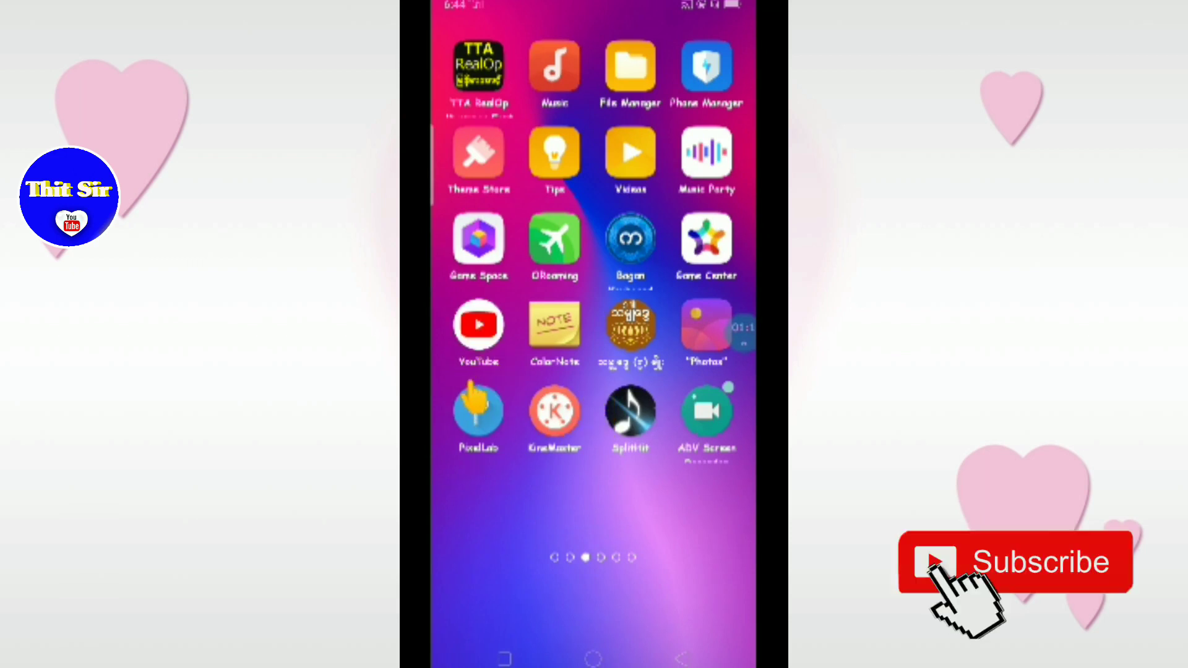
Open YouTube and browse Cartoon Ma Lay's VIDEOS and PLAYLISTS tabs, returning to HOME
{"action": "left_click", "coordinate": [478, 324]}
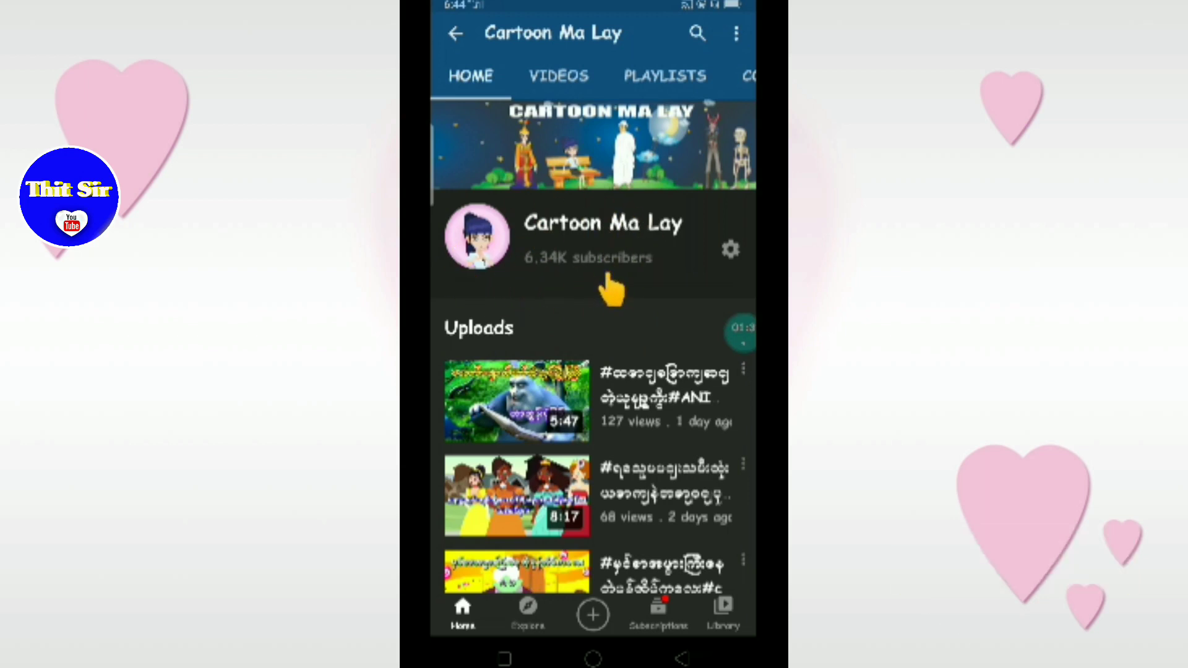
{"action": "scroll", "coordinate": [608, 278], "scroll_direction": "down", "scroll_amount": 3}
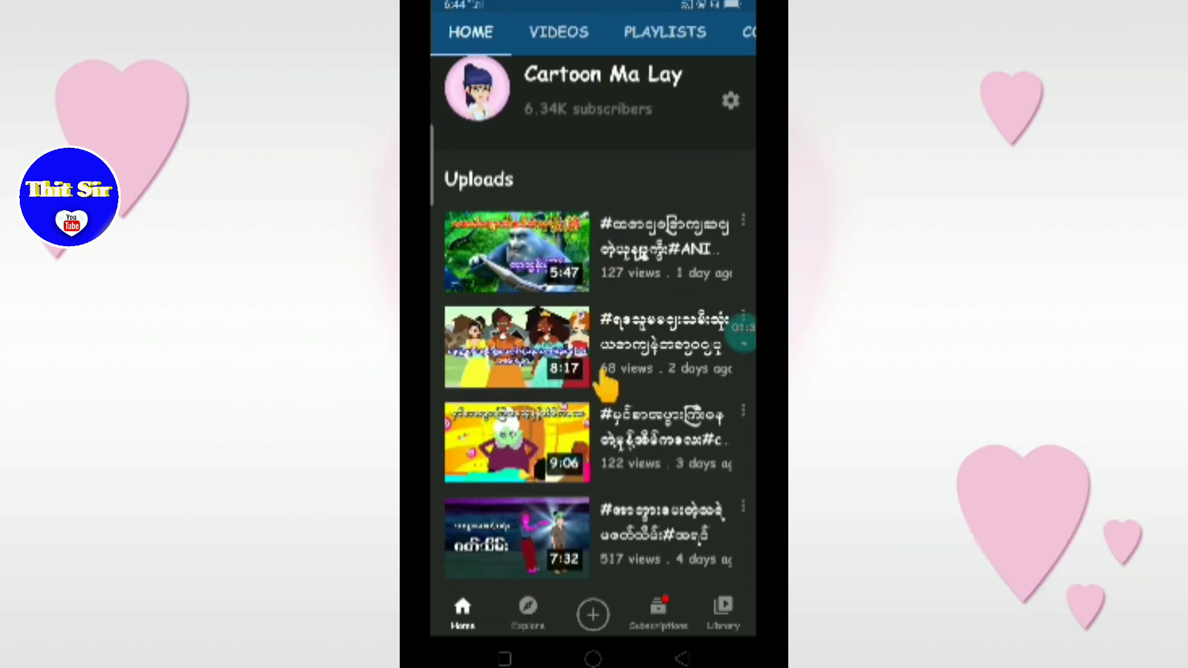
{"action": "scroll", "coordinate": [532, 464], "scroll_direction": "down", "scroll_amount": 1}
{"action": "scroll", "coordinate": [532, 464], "scroll_direction": "down", "scroll_amount": 1}
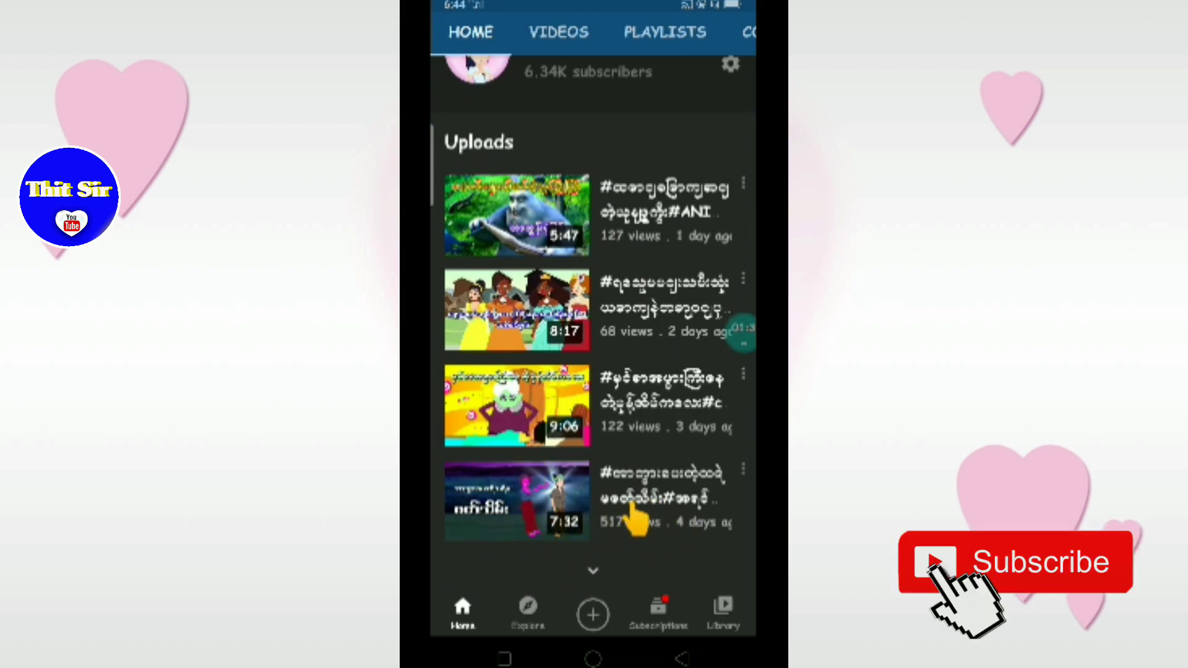
{"action": "scroll", "coordinate": [638, 521], "scroll_direction": "up", "scroll_amount": 3}
{"action": "left_click_drag", "start_coordinate": [637, 520], "coordinate": [465, 520]}
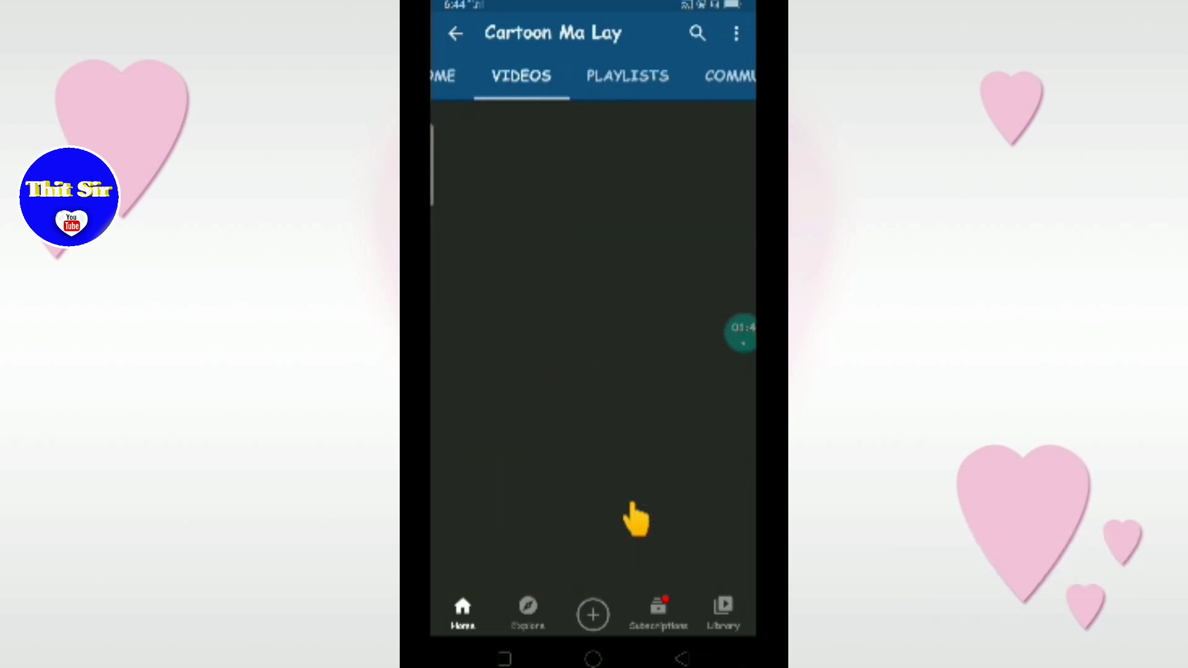
{"action": "left_click_drag", "start_coordinate": [636, 521], "coordinate": [465, 521]}
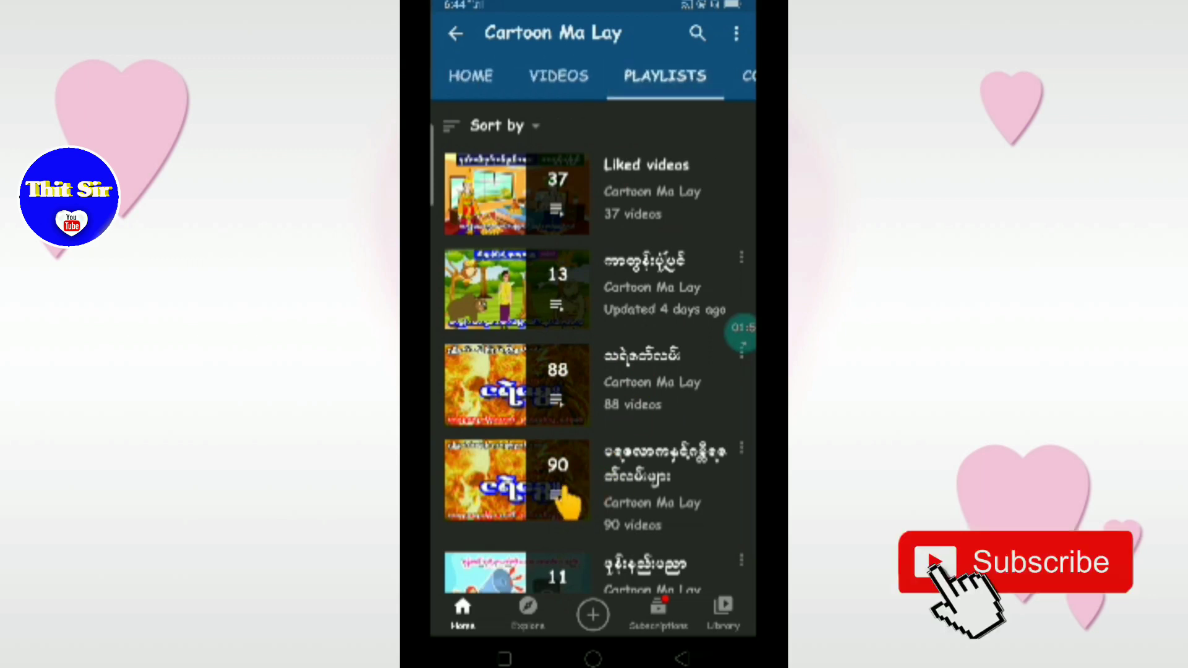
{"action": "left_click_drag", "start_coordinate": [520, 417], "coordinate": [706, 418]}
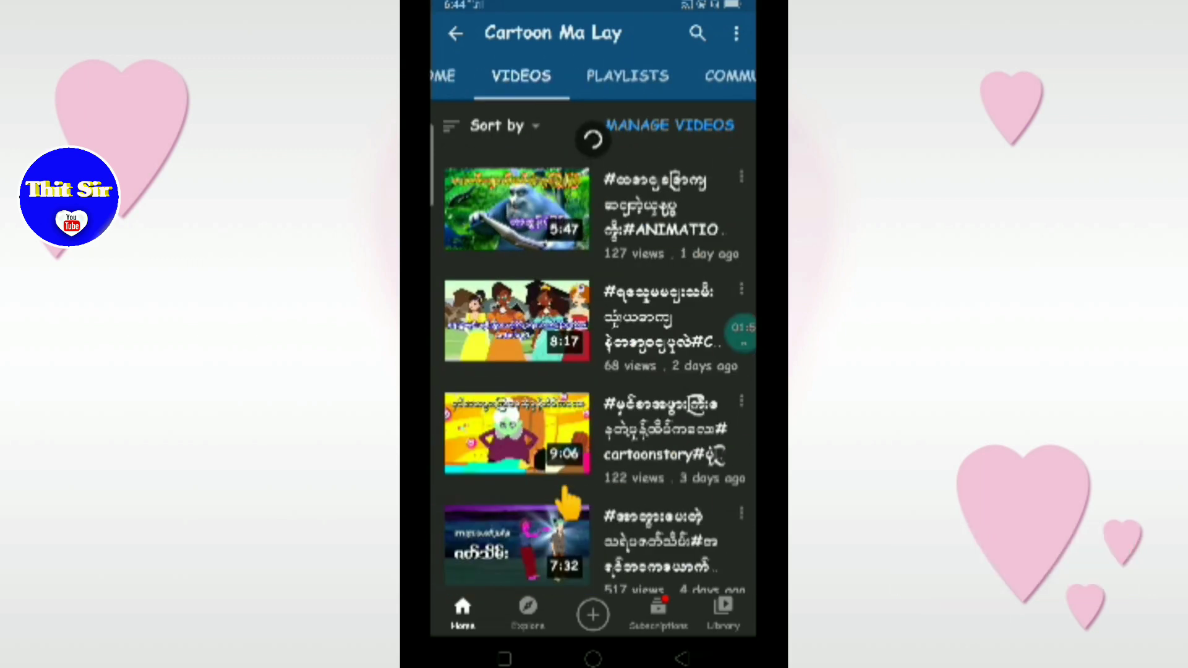
{"action": "left_click_drag", "start_coordinate": [484, 418], "coordinate": [705, 418]}
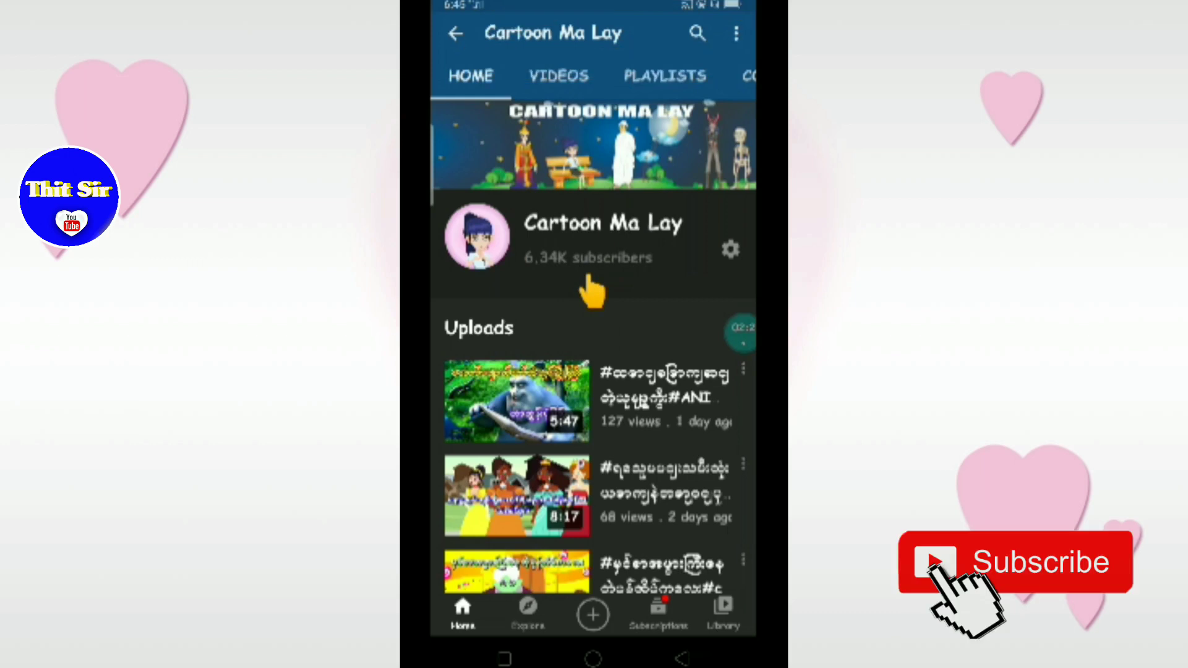
Leave YouTube for the home screen, peek at the app grid page, and swipe back
{"action": "left_click", "coordinate": [593, 655]}
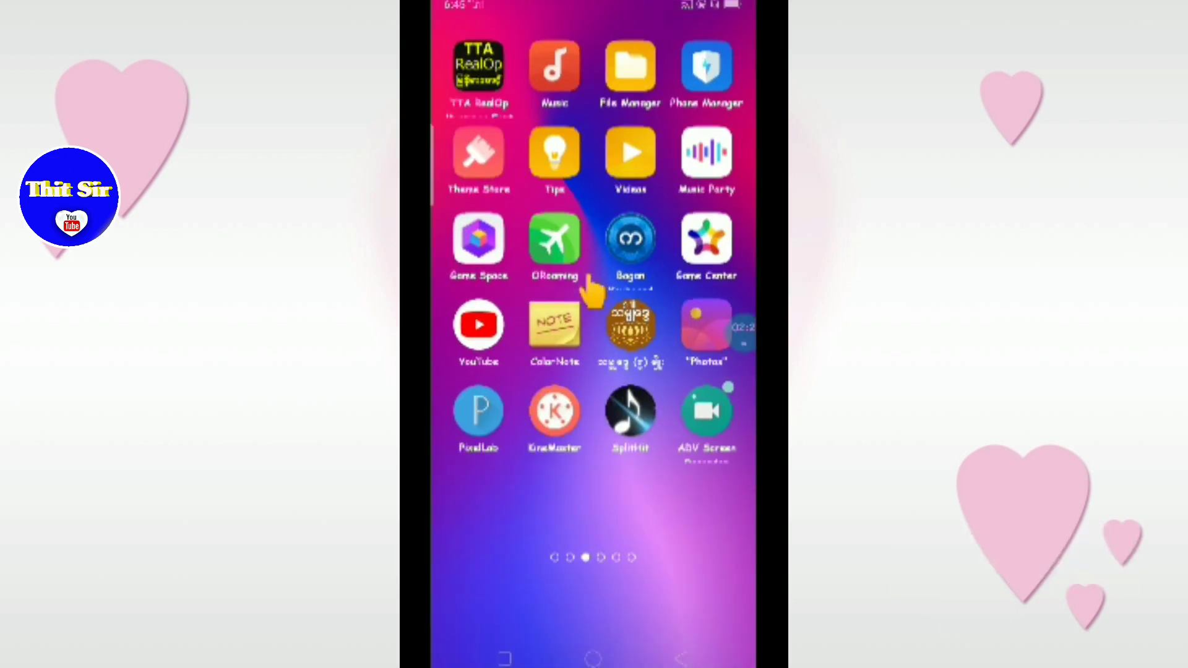
{"action": "left_click_drag", "start_coordinate": [669, 371], "coordinate": [521, 371]}
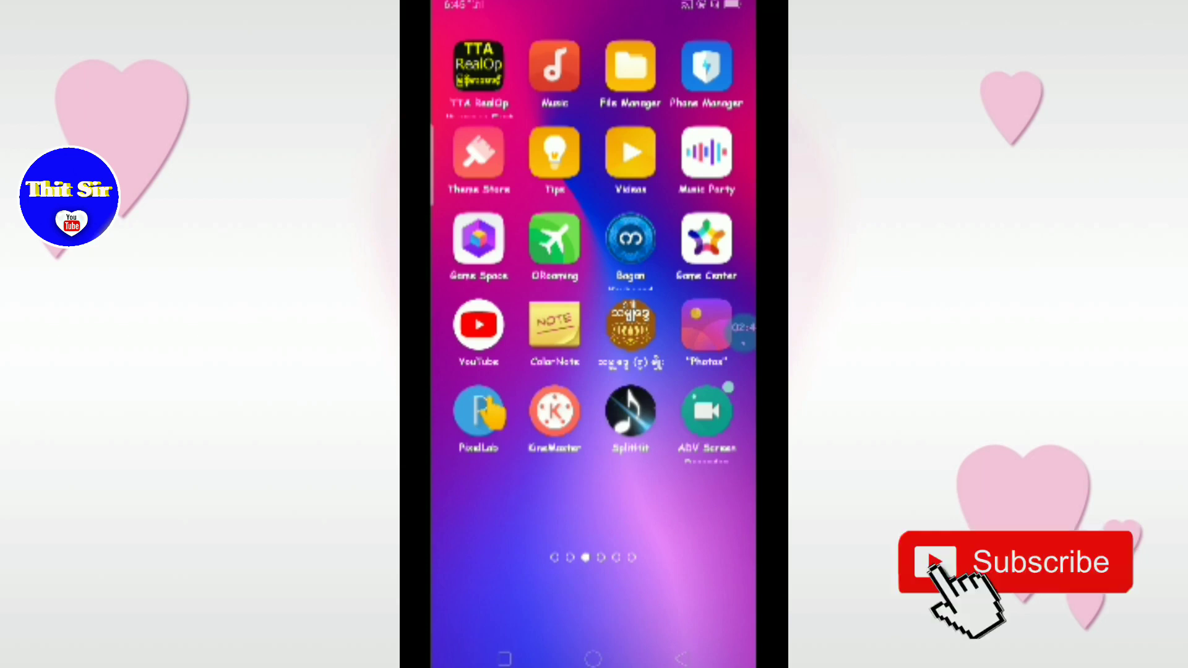
{"action": "left_click_drag", "start_coordinate": [482, 372], "coordinate": [706, 371]}
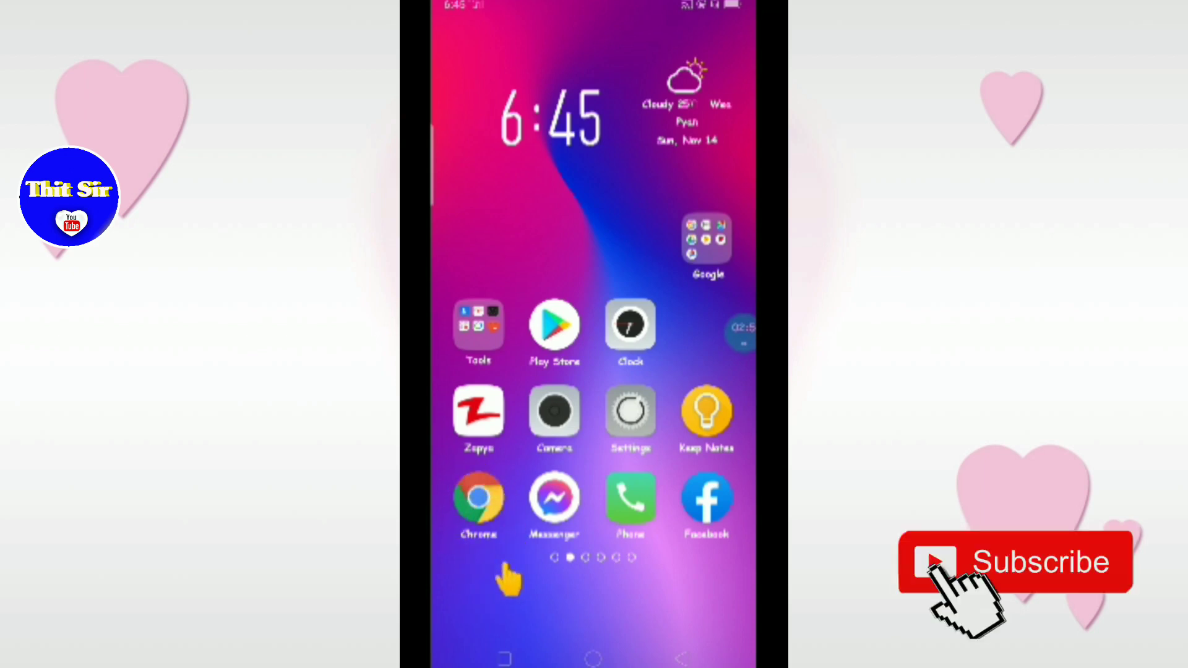
Open youtube.com in Chrome, then zoom the video feed in and back out
{"action": "left_click", "coordinate": [479, 500]}
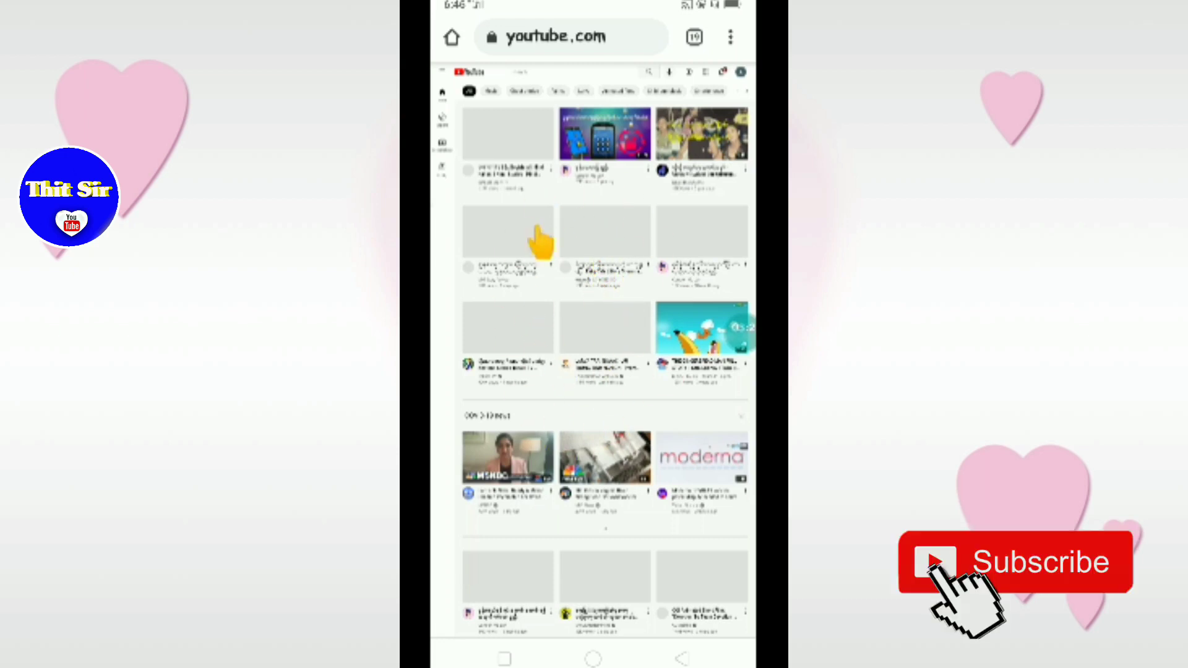
{"action": "double_click", "coordinate": [594, 242]}
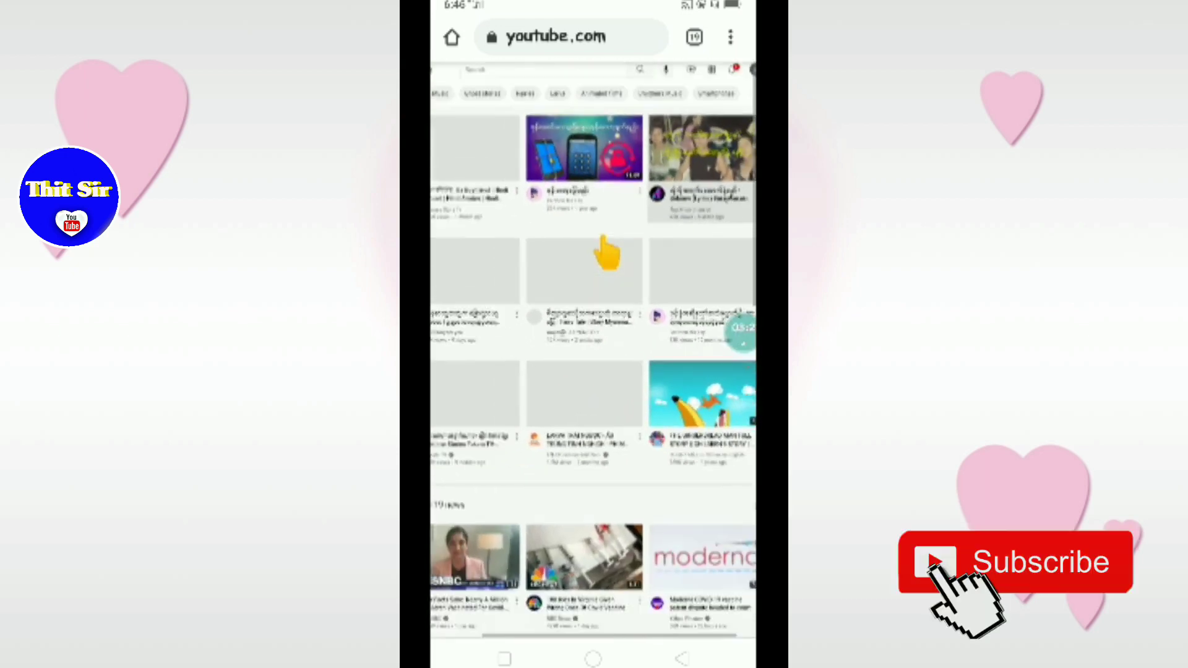
{"action": "double_click", "coordinate": [607, 253]}
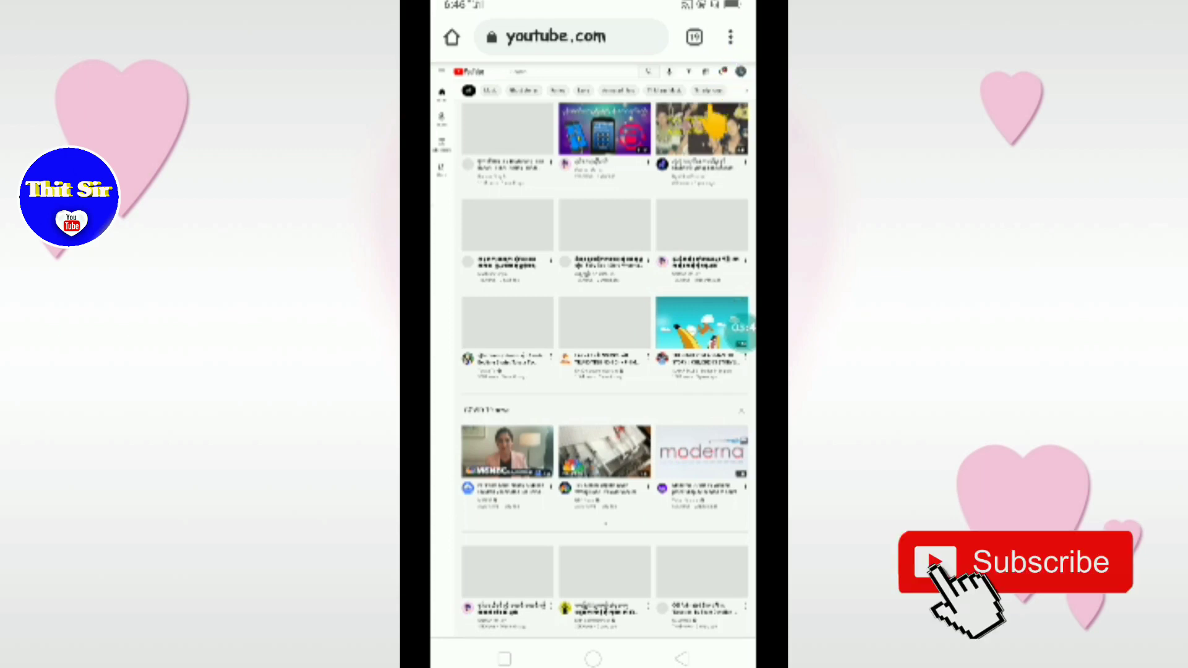
Confirm Chrome's Desktop site setting, zoom in, and choose Upload video from Create
{"action": "left_click", "coordinate": [730, 36]}
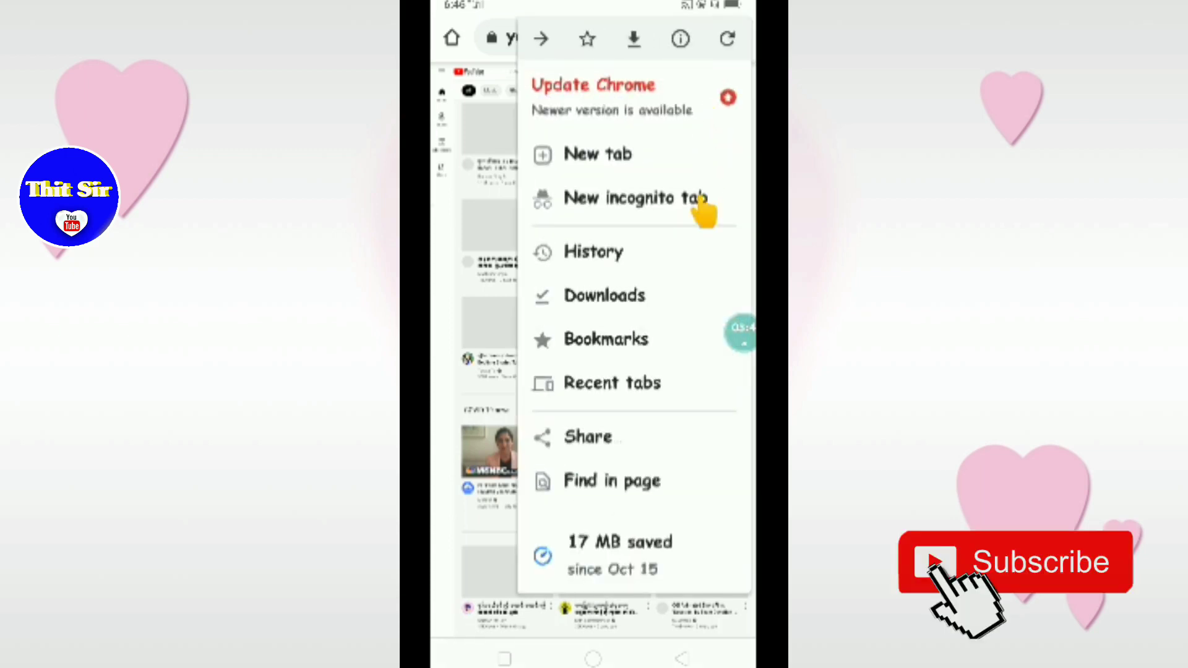
{"action": "scroll", "coordinate": [640, 492], "scroll_direction": "down", "scroll_amount": 5}
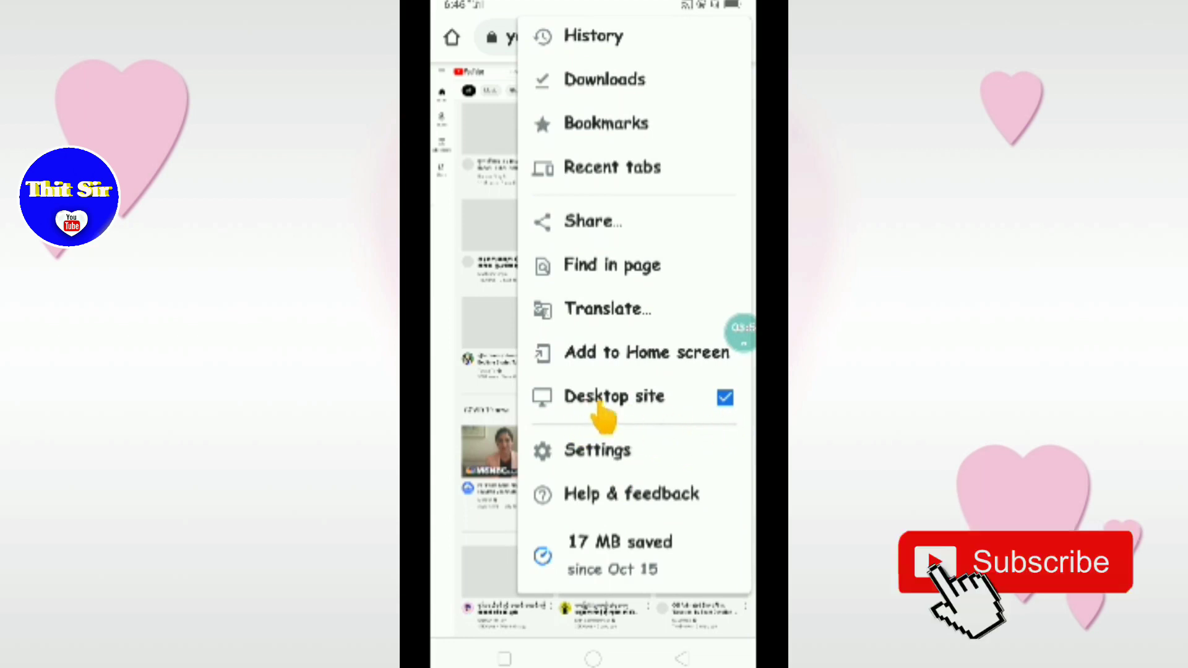
{"action": "key", "text": "Escape"}
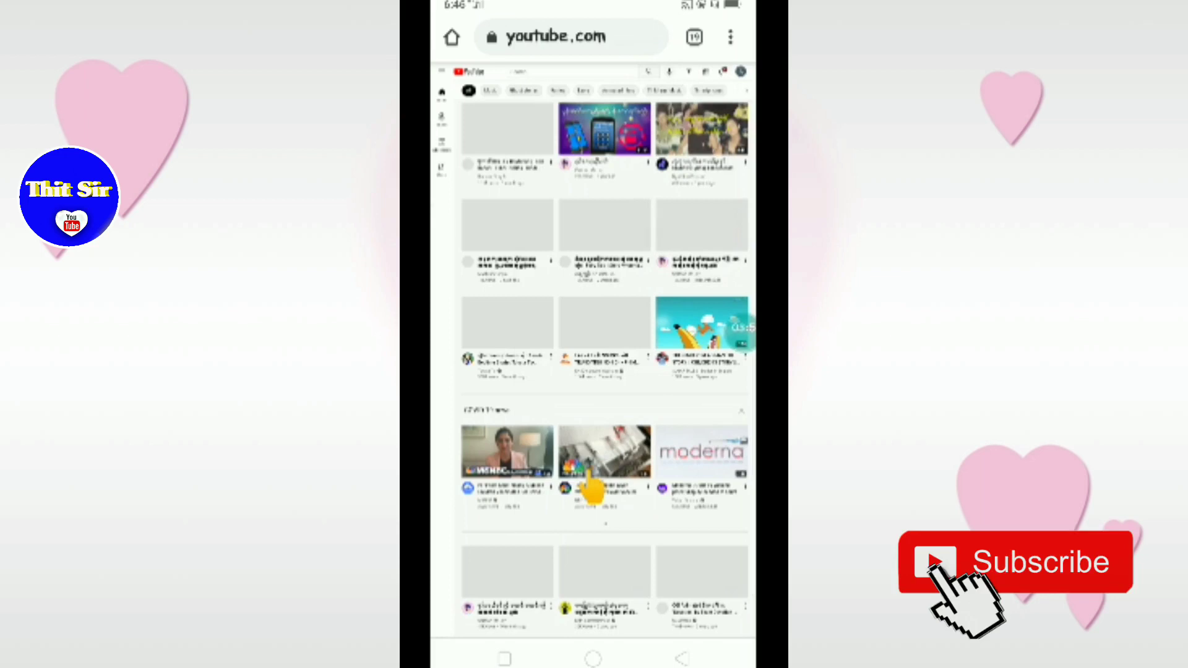
{"action": "scroll", "coordinate": [592, 492], "scroll_direction": "down", "scroll_amount": 5}
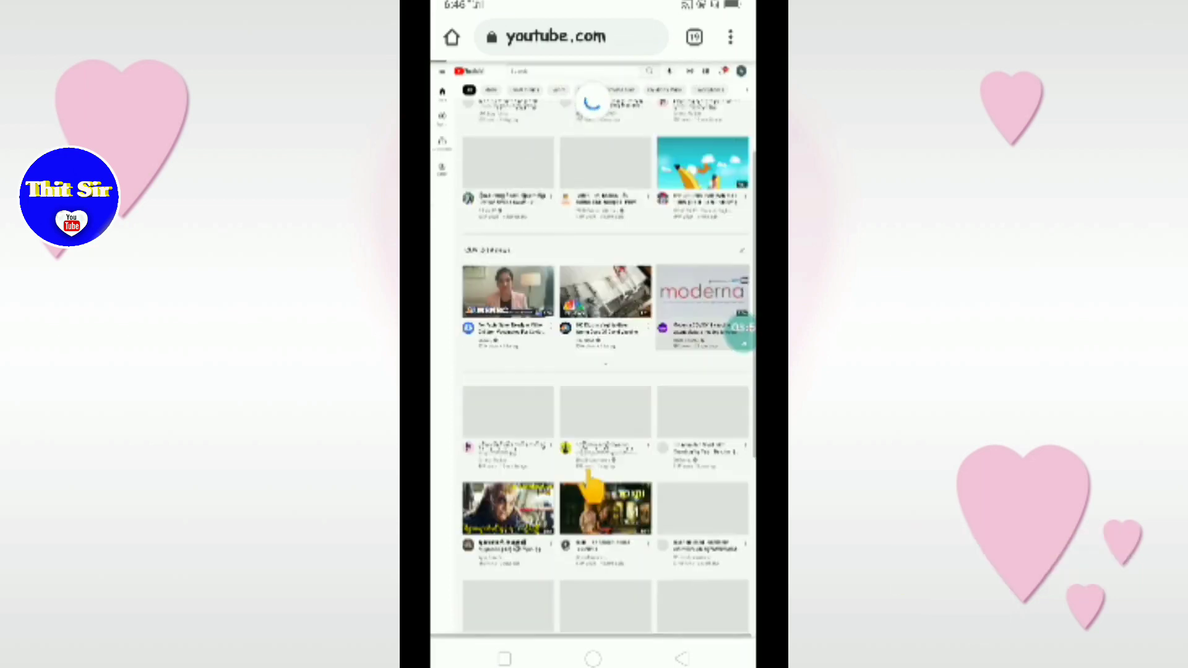
{"action": "scroll", "coordinate": [590, 492], "scroll_direction": "down", "scroll_amount": 3}
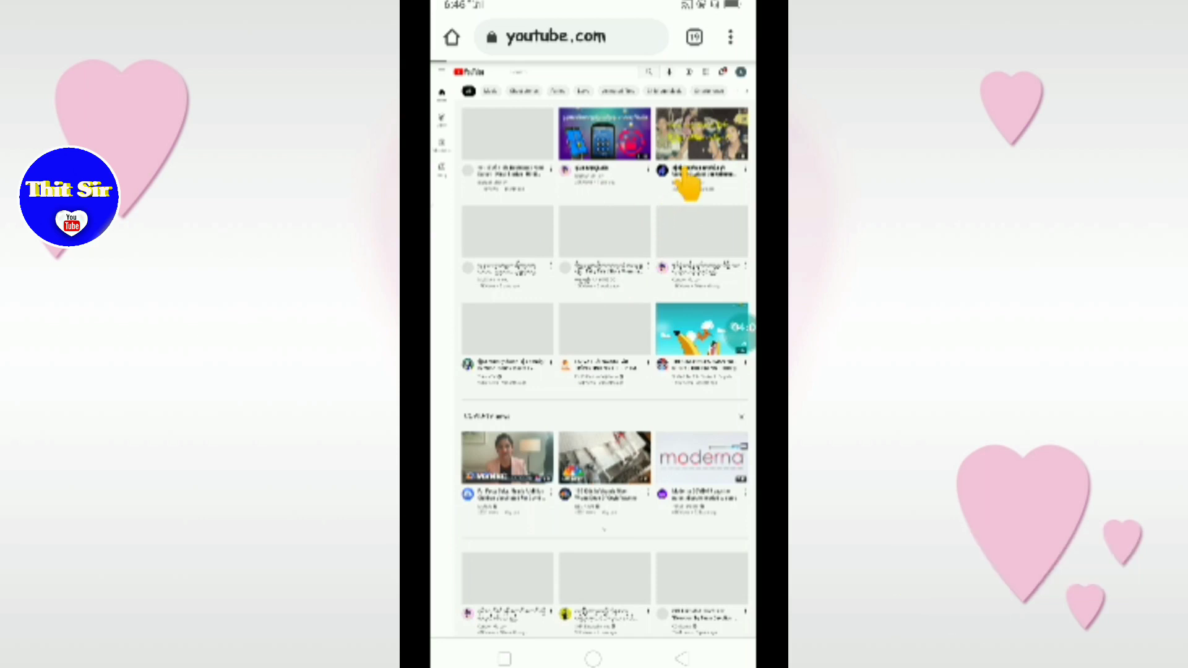
{"action": "double_click", "coordinate": [687, 189]}
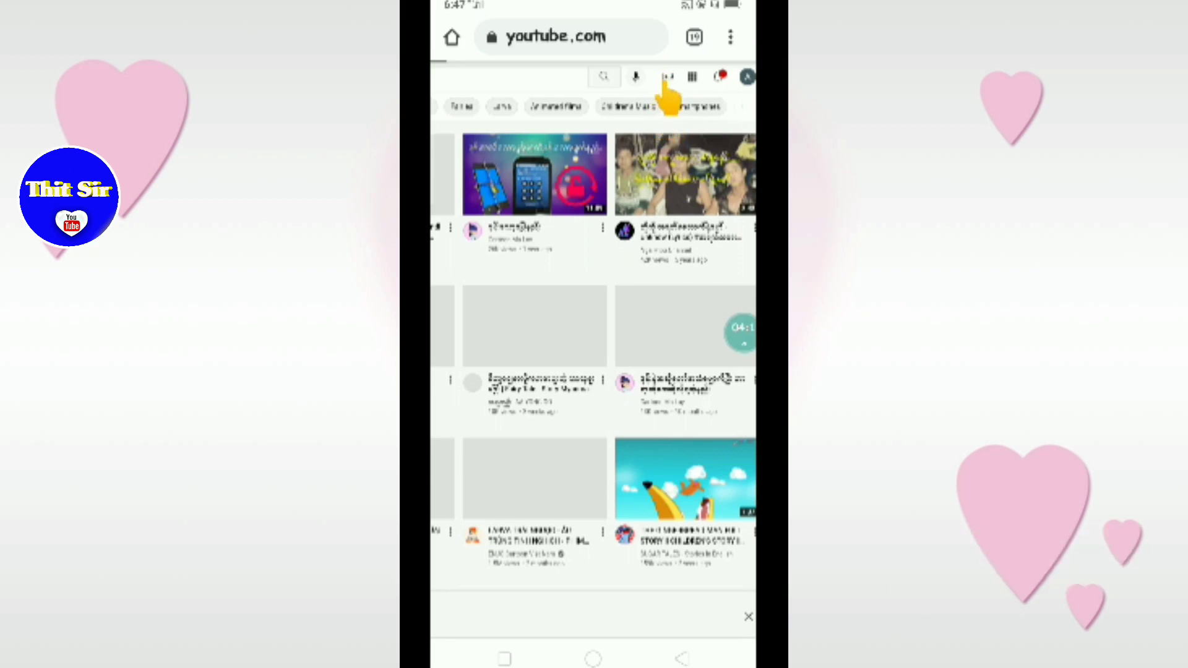
{"action": "double_click", "coordinate": [664, 118]}
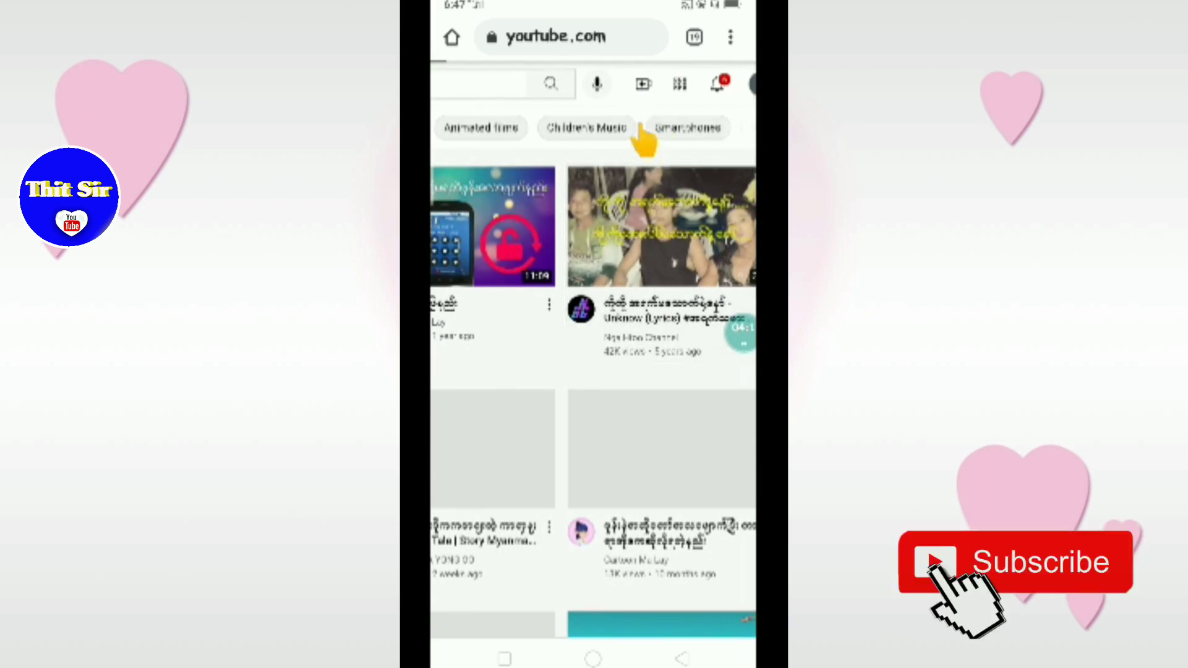
{"action": "left_click", "coordinate": [642, 84]}
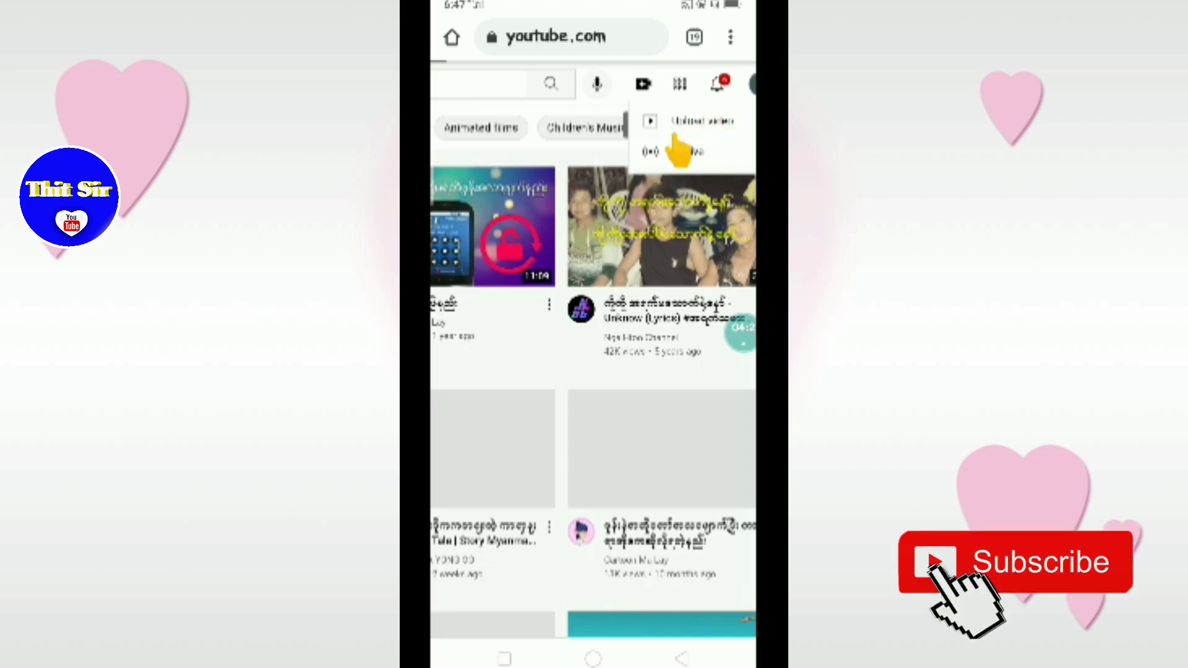
{"action": "left_click", "coordinate": [675, 125]}
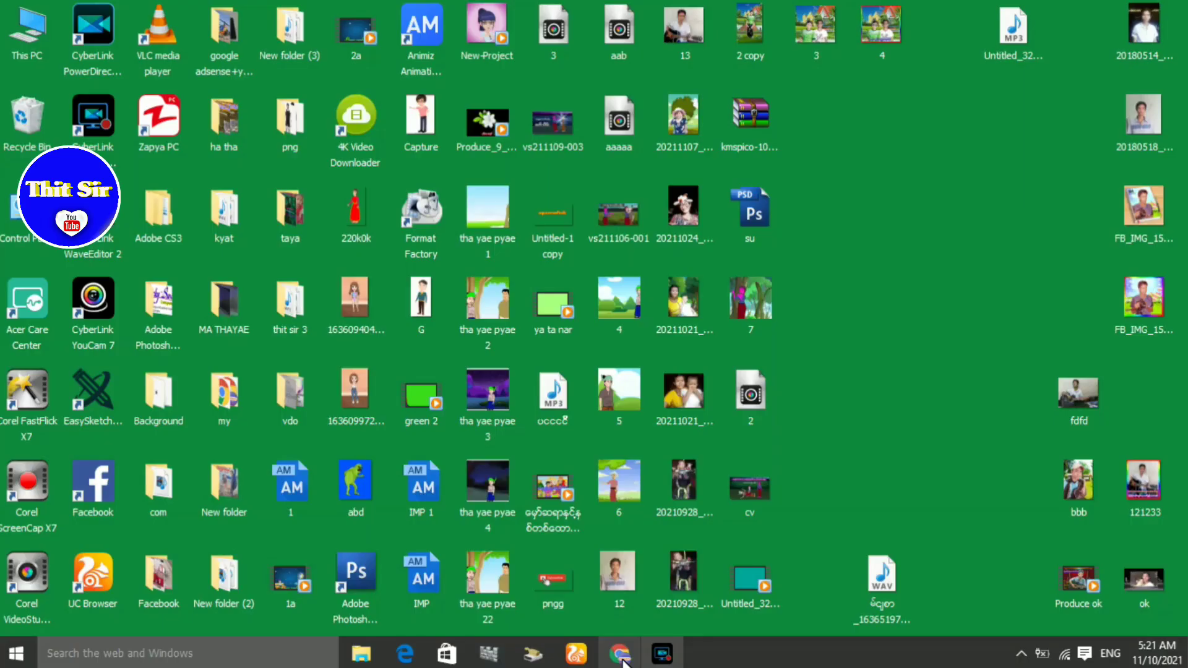
Restore the YouTube Studio upload dialog from the Chrome taskbar icon
{"action": "left_click", "coordinate": [621, 655]}
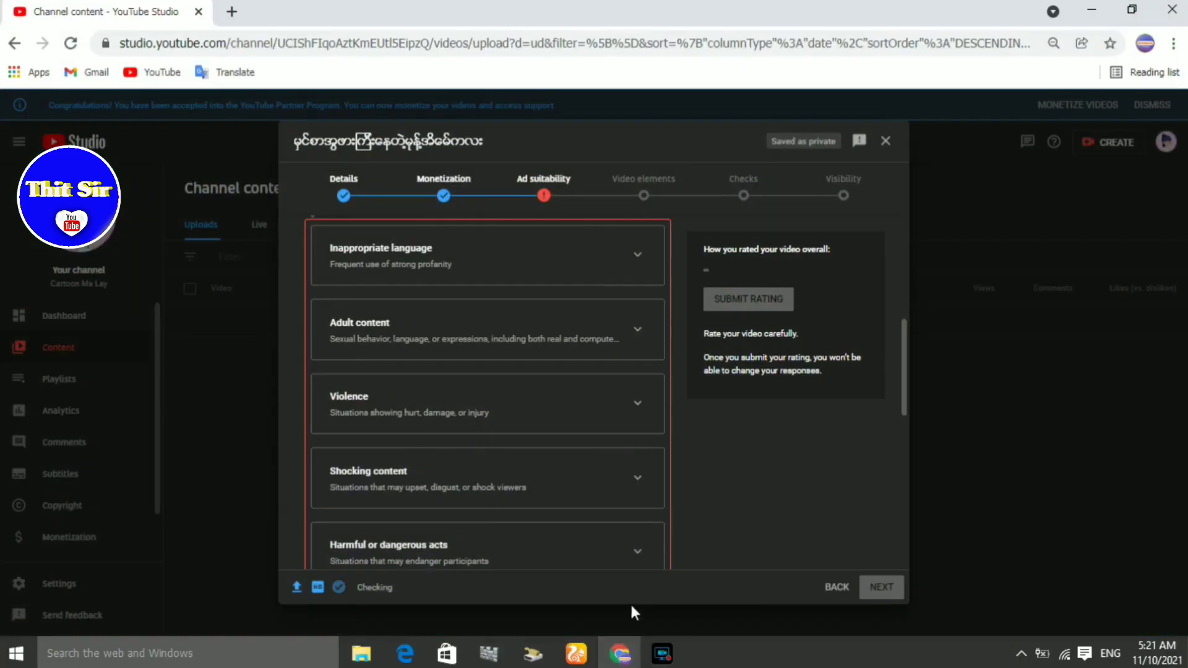
{"action": "scroll", "coordinate": [412, 265], "scroll_direction": "down", "scroll_amount": 3}
{"action": "scroll", "coordinate": [430, 302], "scroll_direction": "down", "scroll_amount": 3}
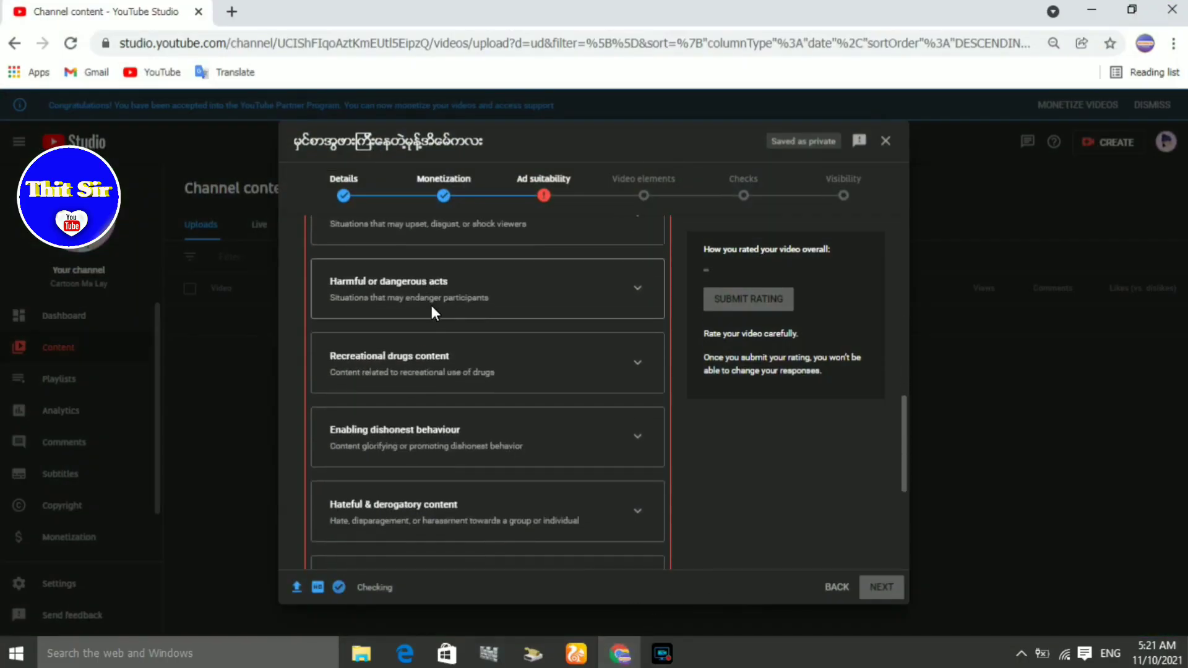
{"action": "scroll", "coordinate": [431, 305], "scroll_direction": "down", "scroll_amount": 3}
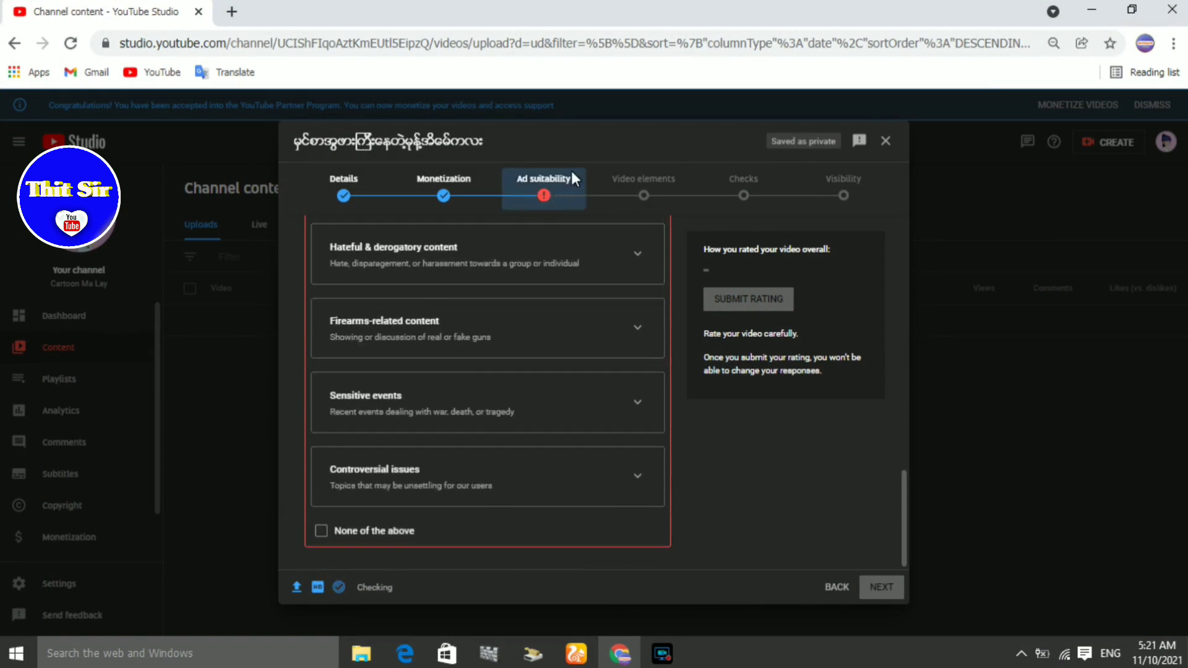
{"action": "scroll", "coordinate": [455, 443], "scroll_direction": "up", "scroll_amount": 3}
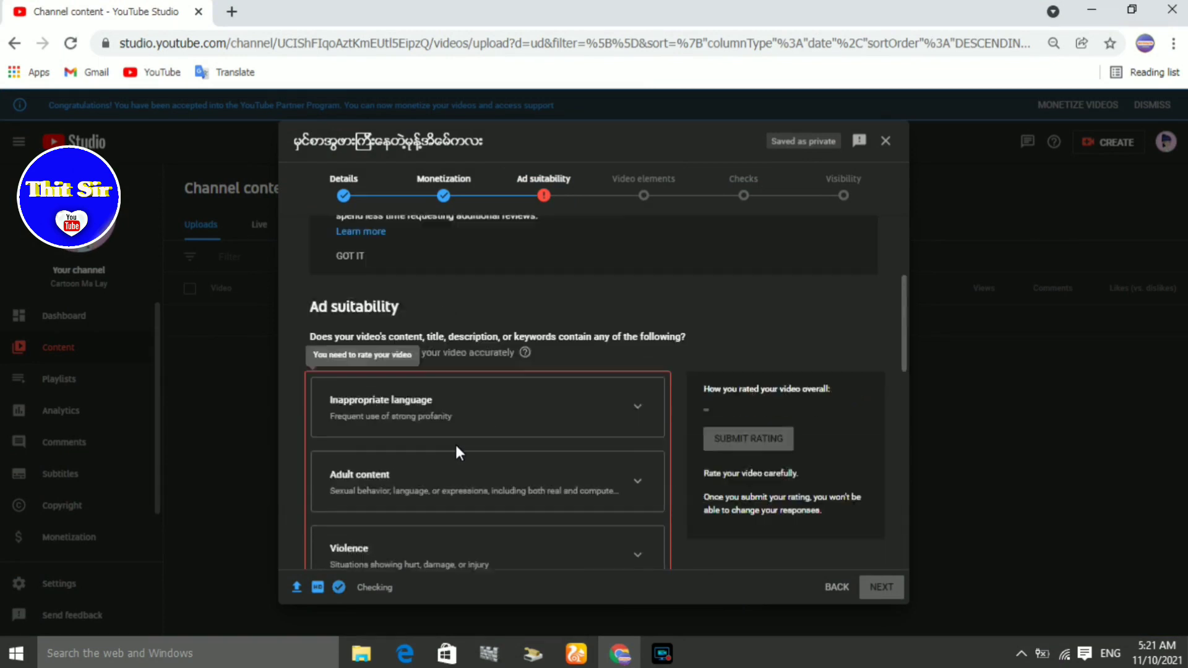
{"action": "scroll", "coordinate": [455, 442], "scroll_direction": "up", "scroll_amount": 1}
{"action": "scroll", "coordinate": [476, 408], "scroll_direction": "down", "scroll_amount": 4}
{"action": "scroll", "coordinate": [477, 400], "scroll_direction": "up", "scroll_amount": 1}
{"action": "scroll", "coordinate": [476, 398], "scroll_direction": "up", "scroll_amount": 2}
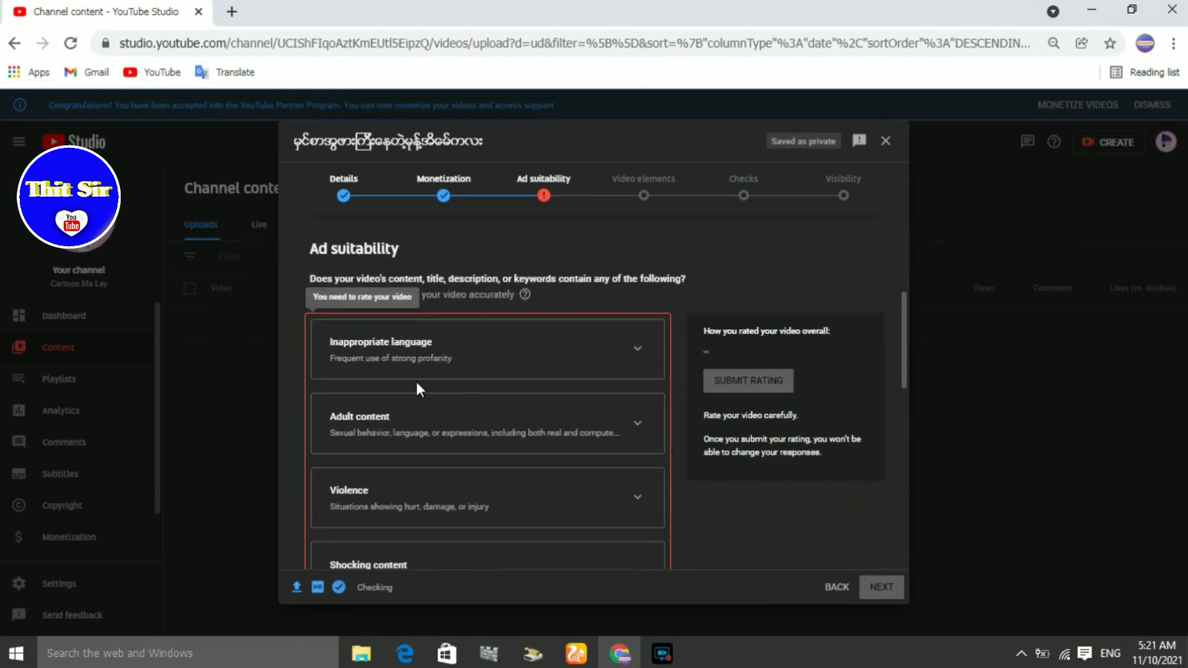
{"action": "scroll", "coordinate": [481, 333], "scroll_direction": "down", "scroll_amount": 3}
{"action": "scroll", "coordinate": [482, 336], "scroll_direction": "up", "scroll_amount": 1}
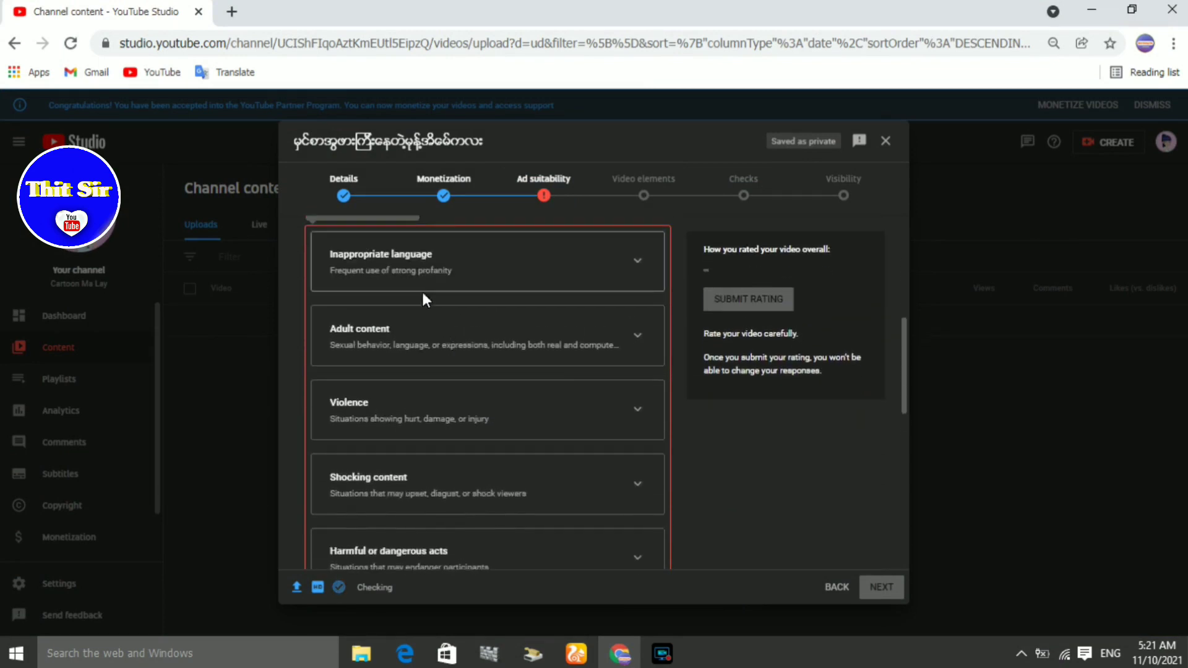
{"action": "scroll", "coordinate": [398, 363], "scroll_direction": "down", "scroll_amount": 1}
{"action": "scroll", "coordinate": [400, 390], "scroll_direction": "down", "scroll_amount": 1}
{"action": "scroll", "coordinate": [400, 388], "scroll_direction": "down", "scroll_amount": 2}
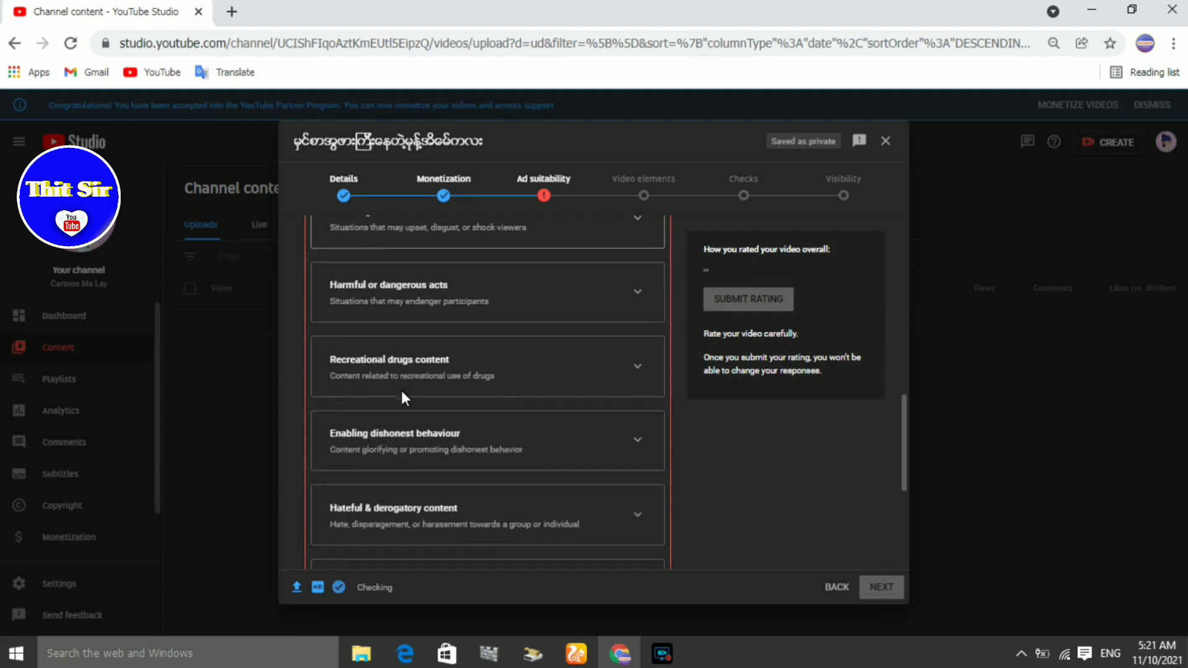
{"action": "scroll", "coordinate": [400, 388], "scroll_direction": "down", "scroll_amount": 2}
{"action": "scroll", "coordinate": [401, 391], "scroll_direction": "down", "scroll_amount": 2}
{"action": "scroll", "coordinate": [464, 344], "scroll_direction": "up", "scroll_amount": 5}
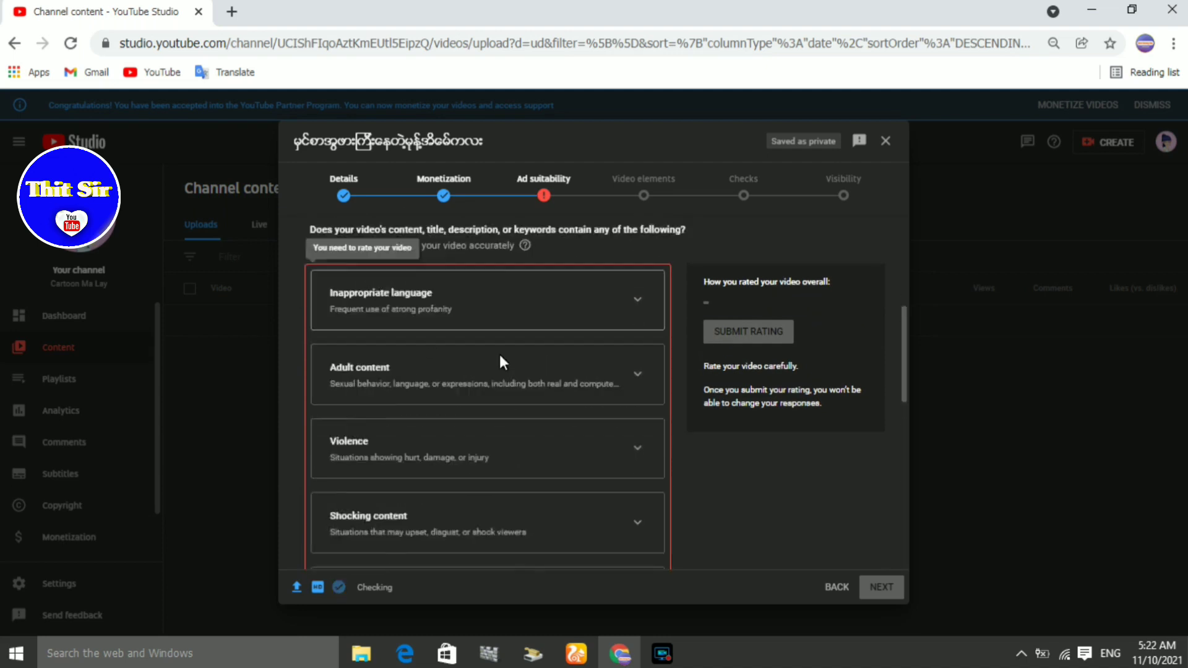
{"action": "scroll", "coordinate": [499, 352], "scroll_direction": "down", "scroll_amount": 1}
{"action": "scroll", "coordinate": [499, 352], "scroll_direction": "up", "scroll_amount": 2}
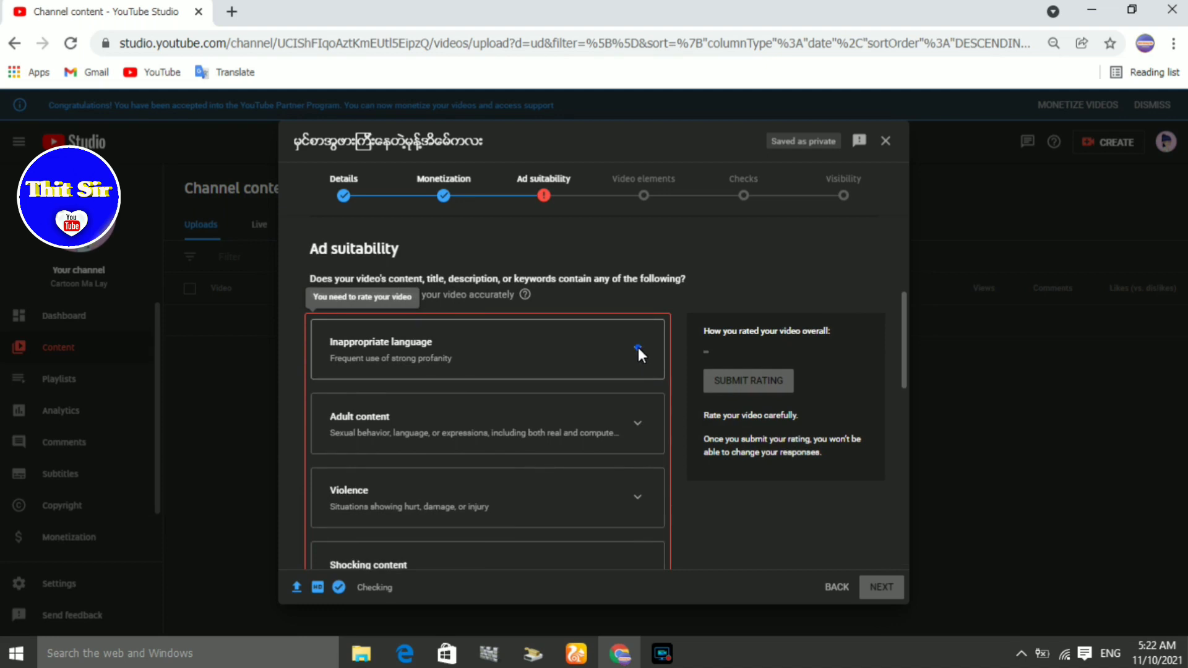
Rate Inappropriate language, Adult content and Violence as Safe for ads
{"action": "left_click", "coordinate": [638, 347]}
{"action": "left_click", "coordinate": [335, 391]}
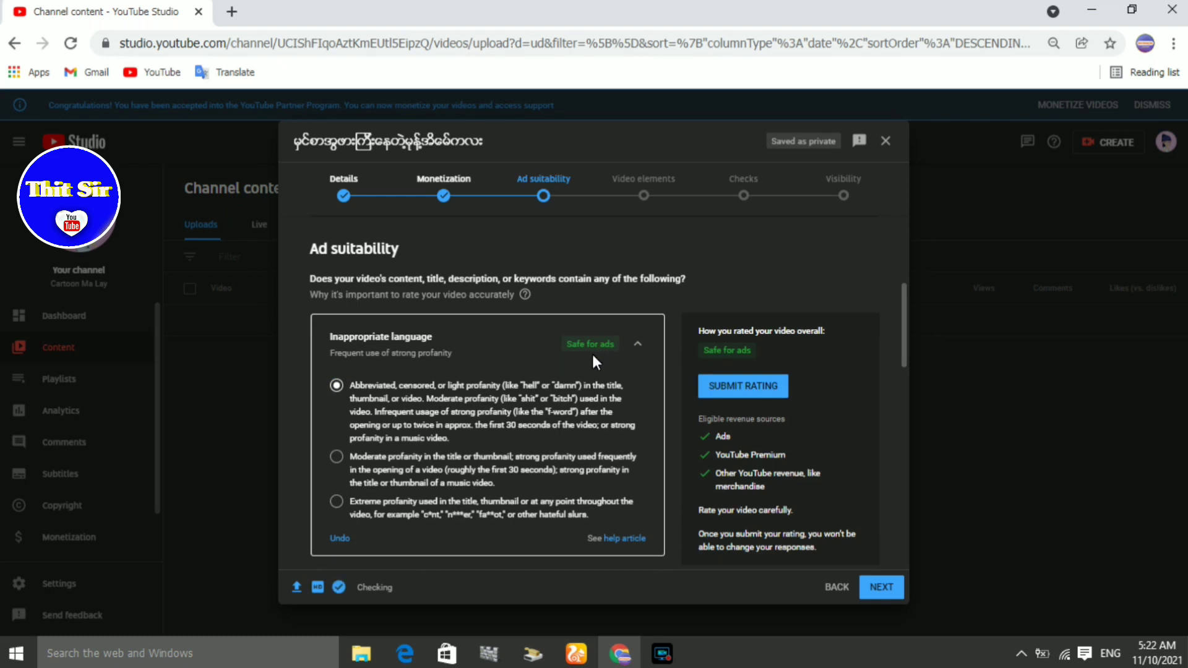
{"action": "scroll", "coordinate": [592, 355], "scroll_direction": "down", "scroll_amount": 2}
{"action": "scroll", "coordinate": [591, 355], "scroll_direction": "down", "scroll_amount": 2}
{"action": "scroll", "coordinate": [590, 355], "scroll_direction": "down", "scroll_amount": 1}
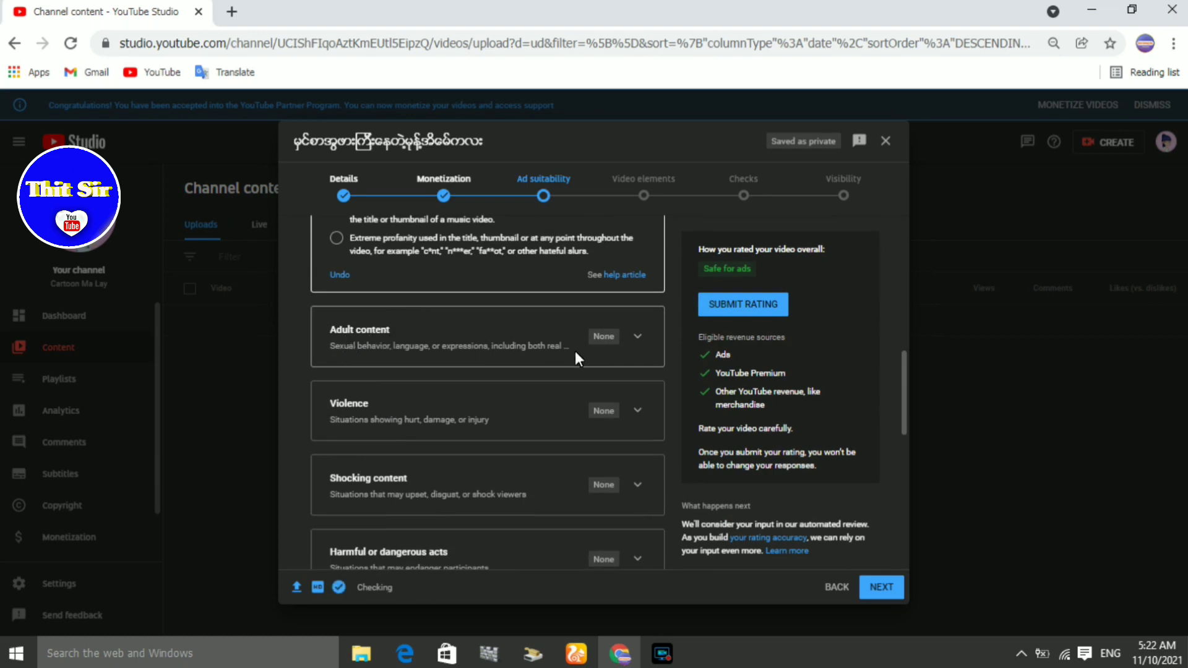
{"action": "left_click", "coordinate": [638, 336]}
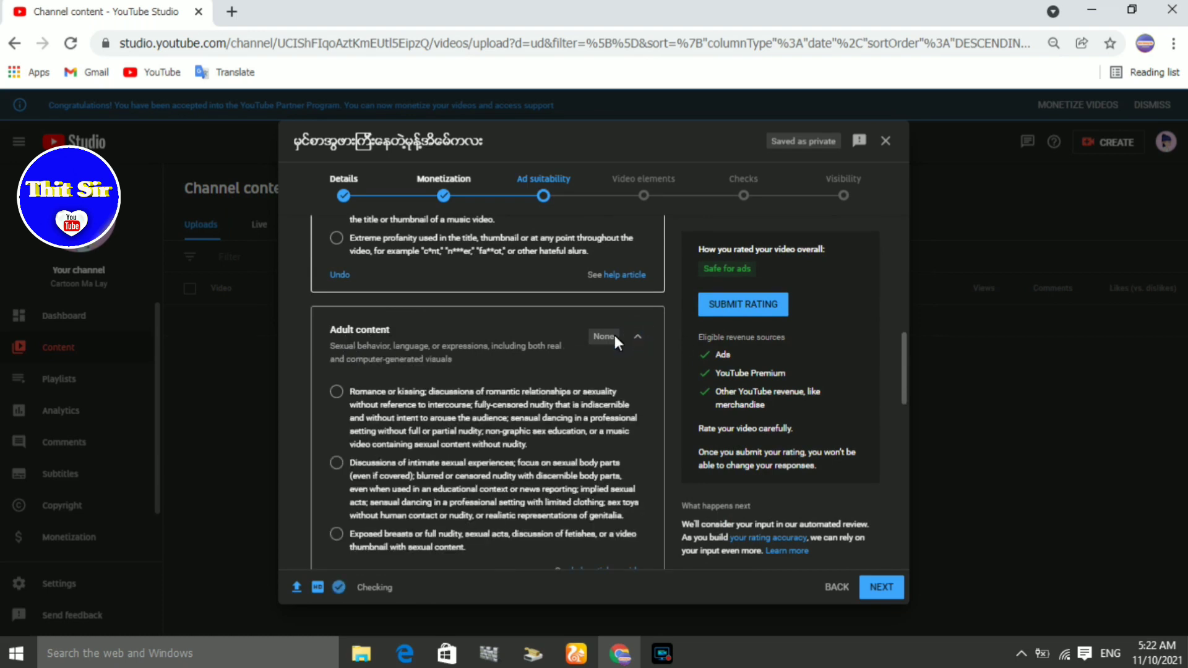
{"action": "left_click", "coordinate": [334, 391]}
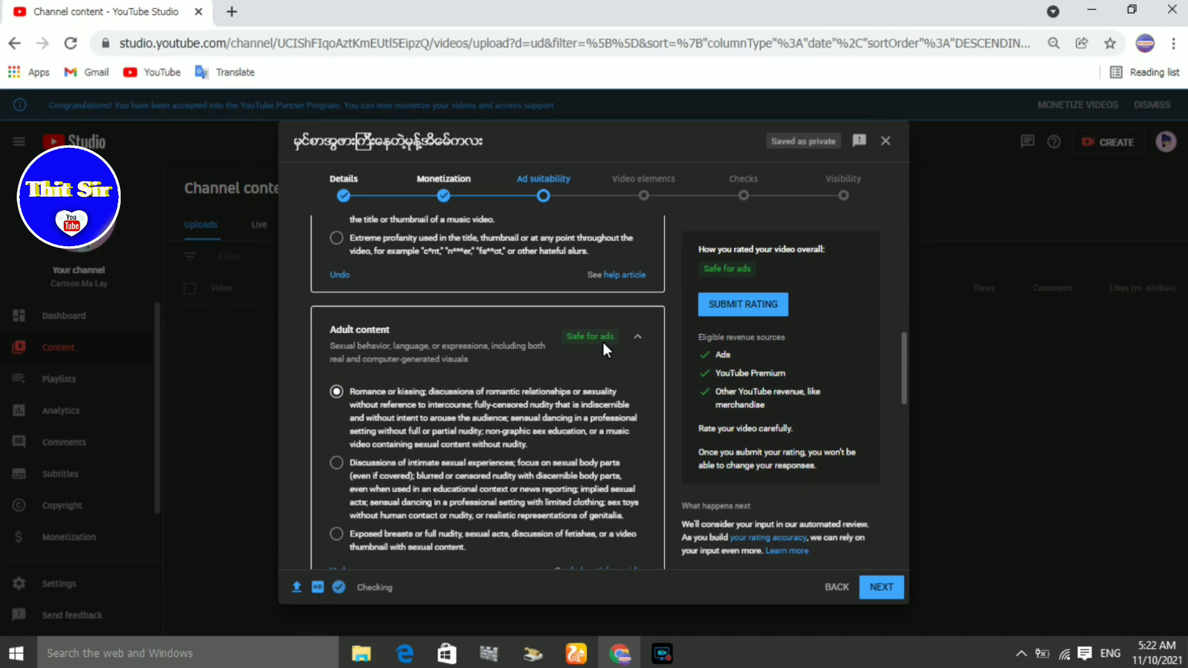
{"action": "scroll", "coordinate": [603, 343], "scroll_direction": "down", "scroll_amount": 3}
{"action": "scroll", "coordinate": [602, 342], "scroll_direction": "down", "scroll_amount": 3}
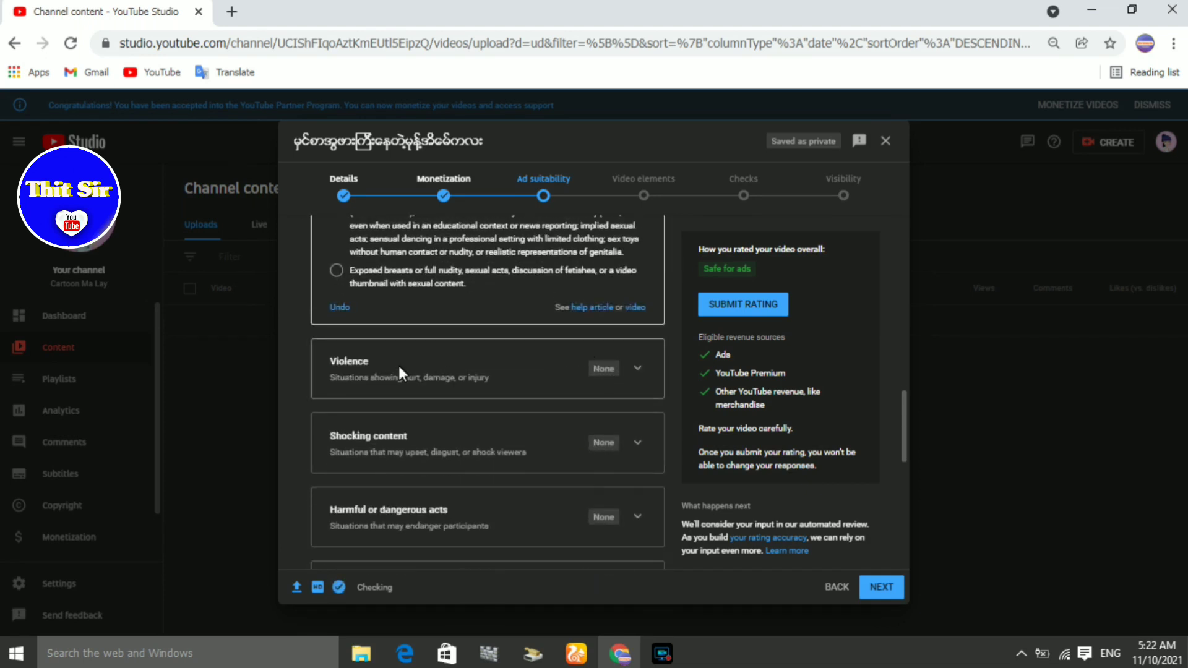
{"action": "left_click", "coordinate": [636, 368]}
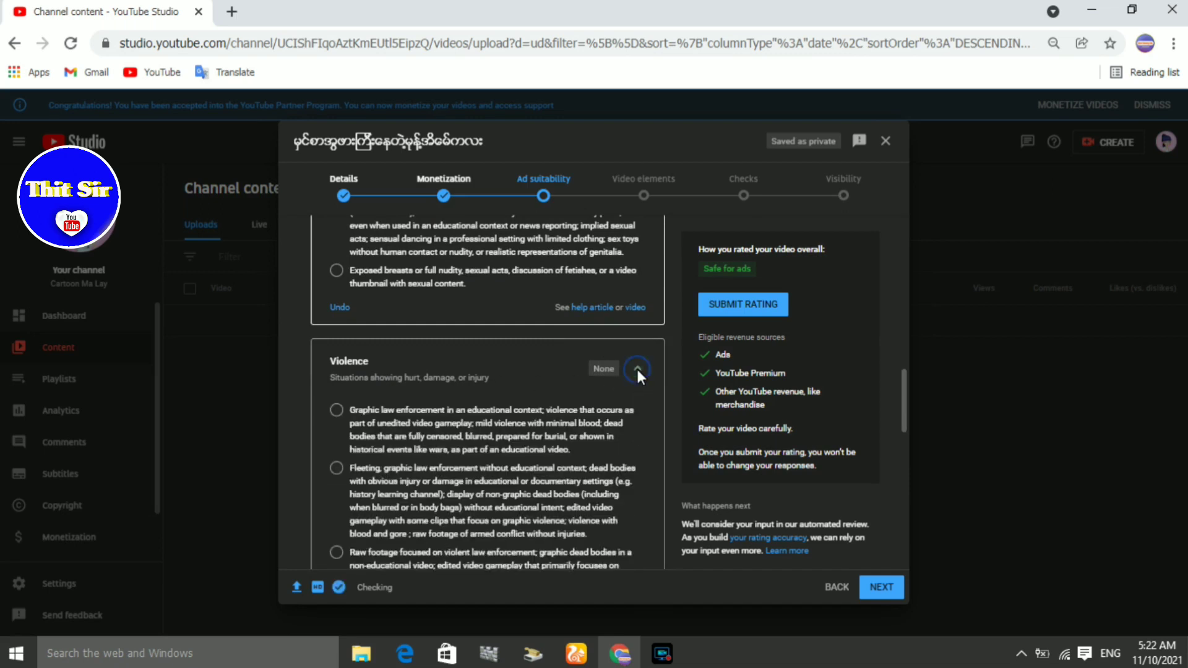
{"action": "left_click", "coordinate": [335, 411]}
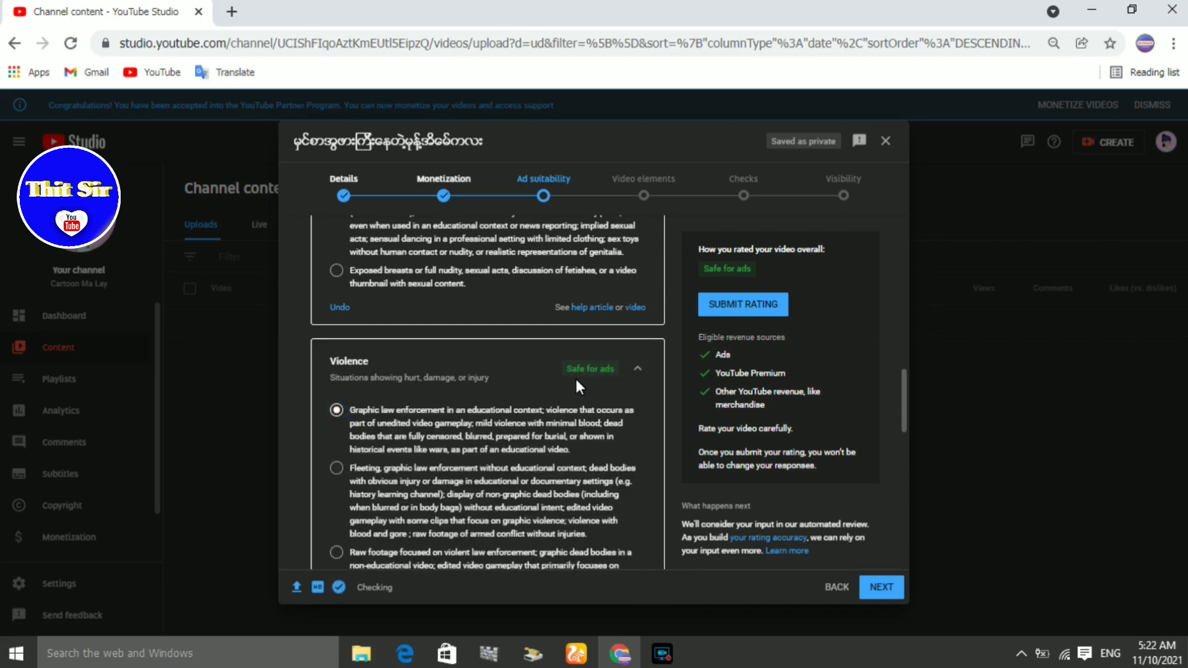
{"action": "scroll", "coordinate": [472, 437], "scroll_direction": "up", "scroll_amount": 3}
{"action": "scroll", "coordinate": [472, 438], "scroll_direction": "down", "scroll_amount": 3}
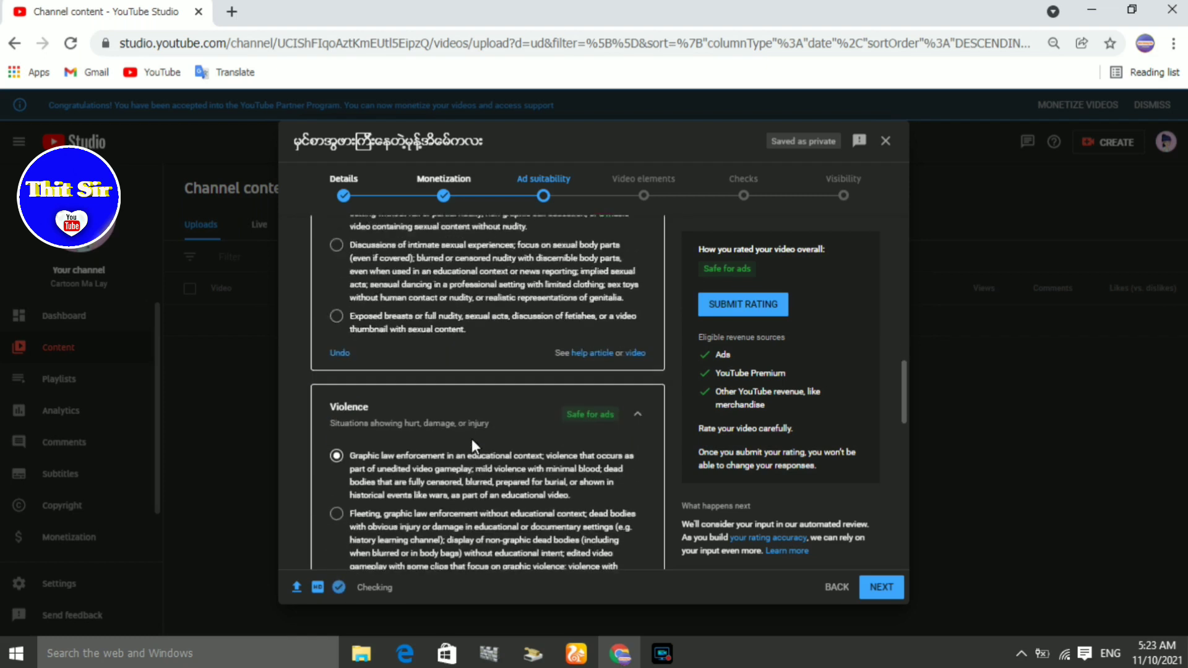
{"action": "scroll", "coordinate": [602, 372], "scroll_direction": "down", "scroll_amount": 2}
{"action": "scroll", "coordinate": [602, 373], "scroll_direction": "down", "scroll_amount": 2}
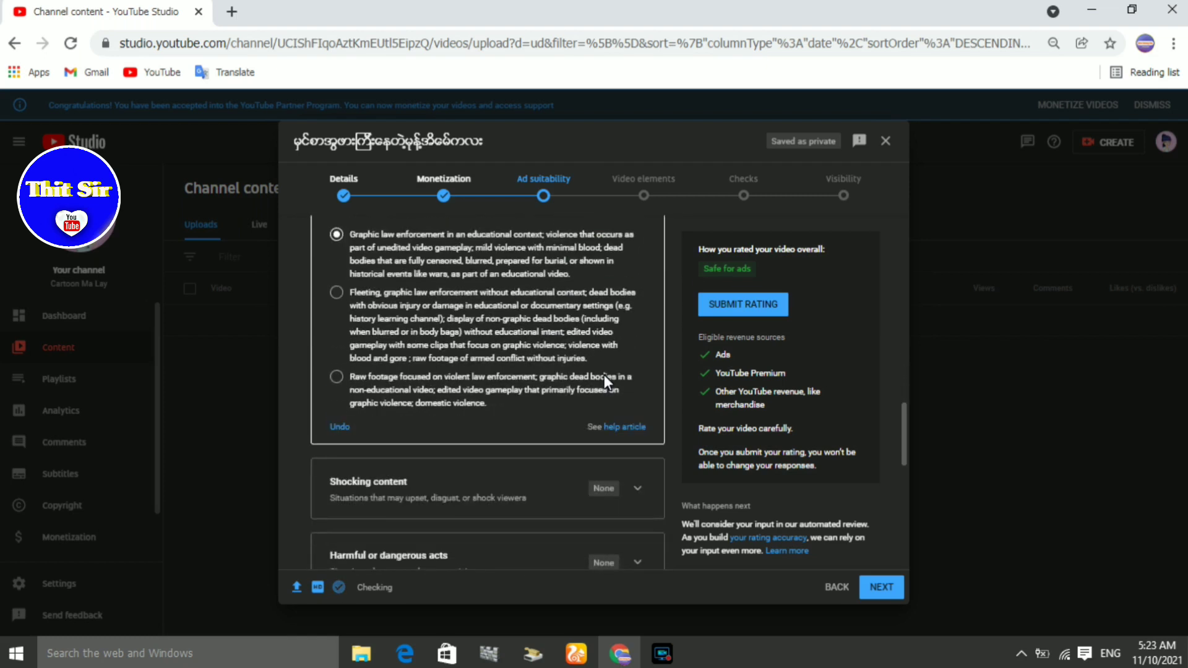
{"action": "scroll", "coordinate": [602, 373], "scroll_direction": "down", "scroll_amount": 2}
{"action": "scroll", "coordinate": [557, 380], "scroll_direction": "down", "scroll_amount": 1}
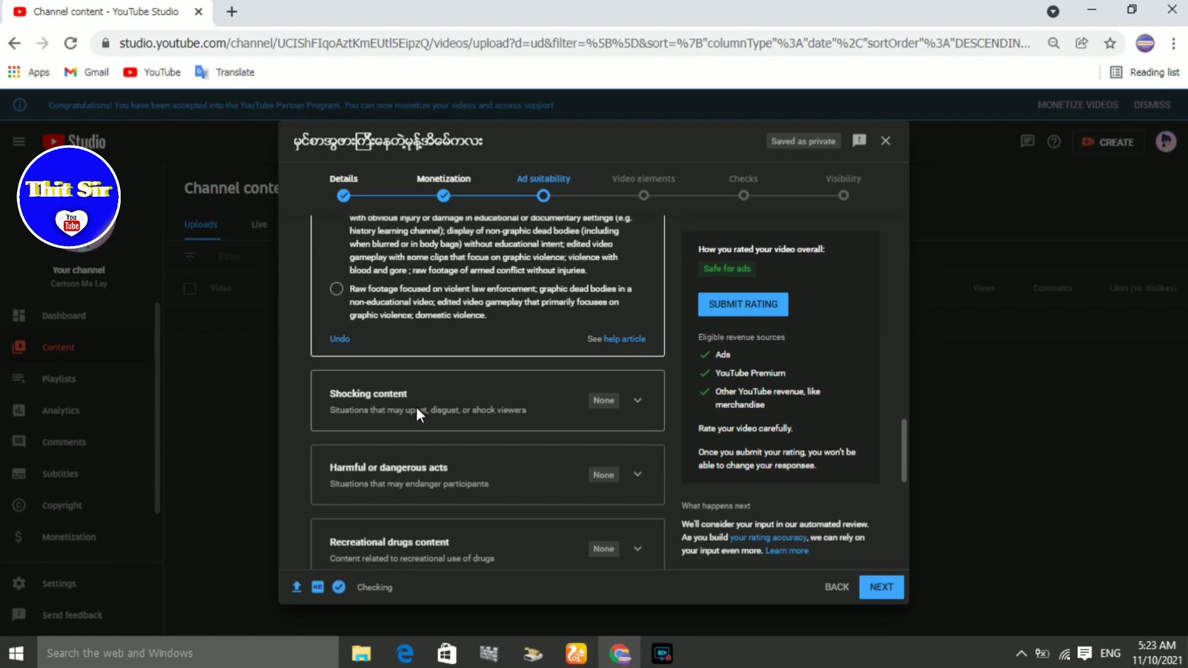
Rate Shocking content, Harmful acts, Recreational drugs and Dishonest behaviour as Safe for ads
{"action": "left_click", "coordinate": [637, 397]}
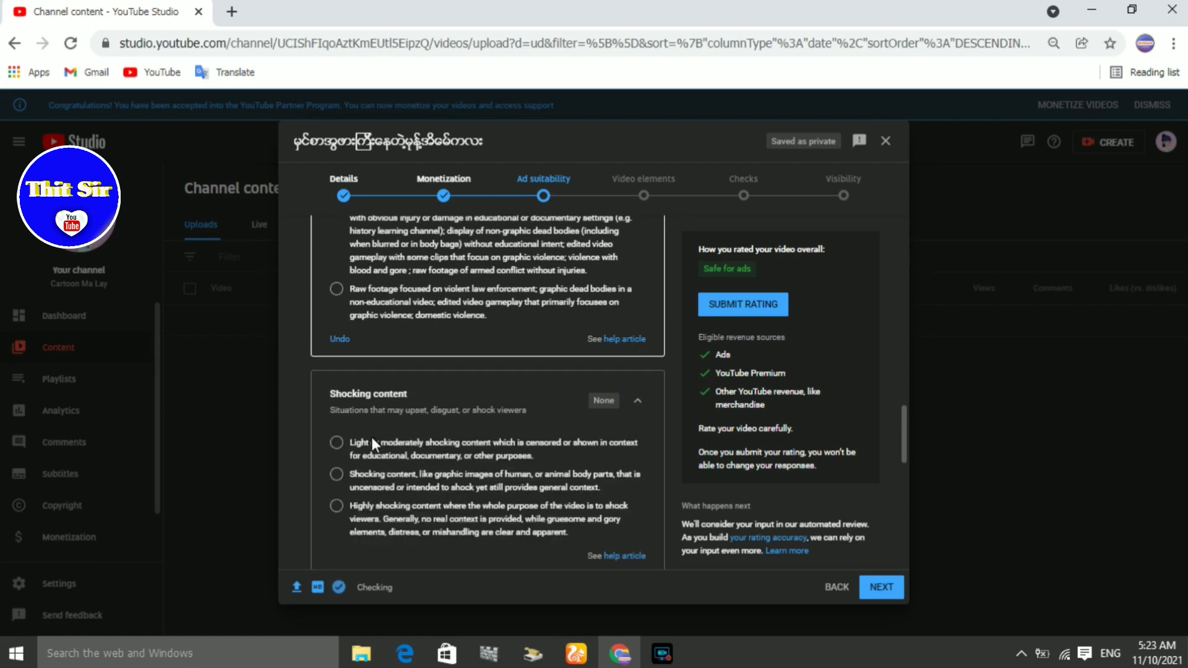
{"action": "left_click", "coordinate": [337, 443]}
{"action": "scroll", "coordinate": [528, 418], "scroll_direction": "down", "scroll_amount": 2}
{"action": "scroll", "coordinate": [527, 415], "scroll_direction": "down", "scroll_amount": 2}
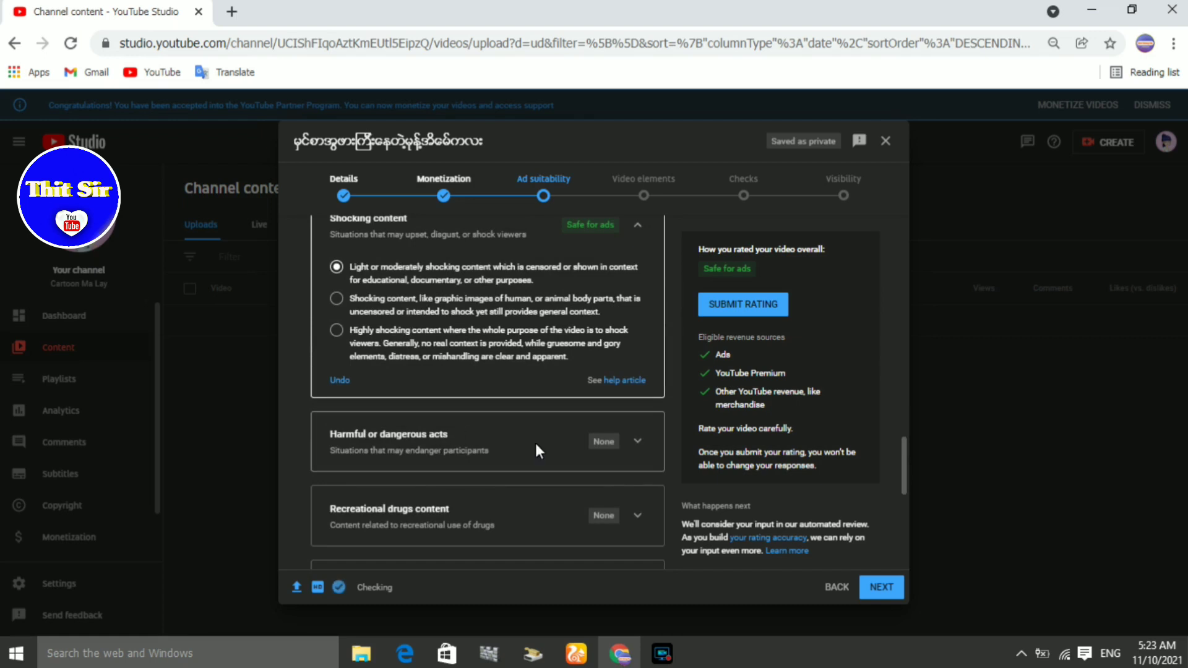
{"action": "left_click", "coordinate": [638, 441]}
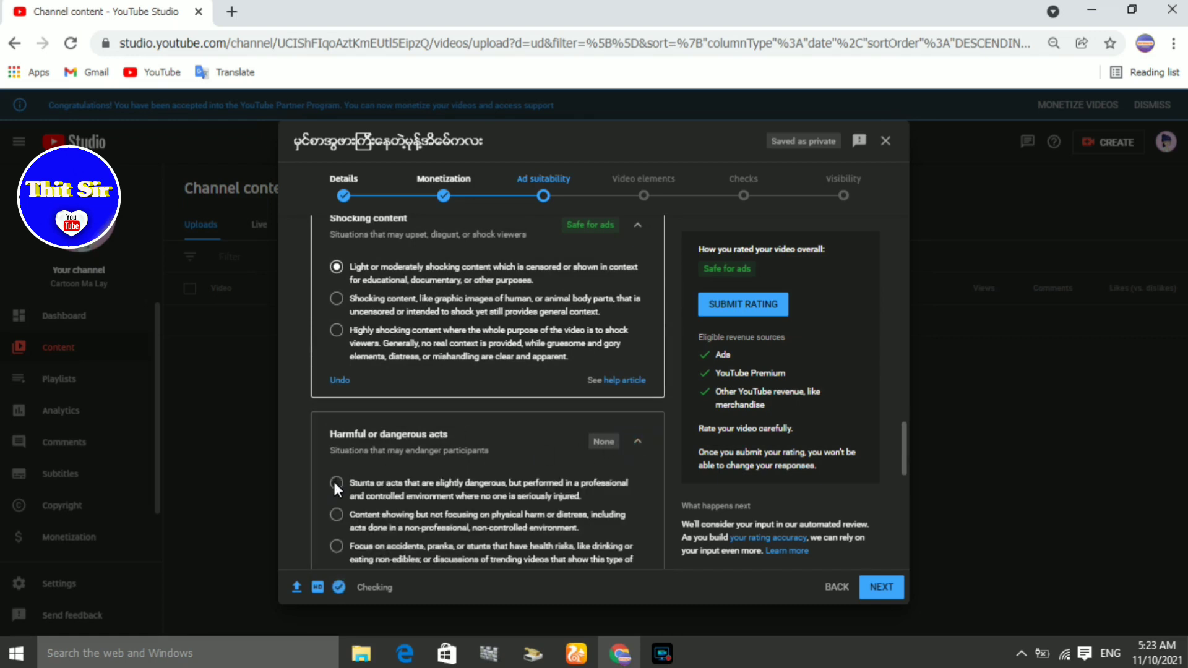
{"action": "scroll", "coordinate": [384, 483], "scroll_direction": "down", "scroll_amount": 2}
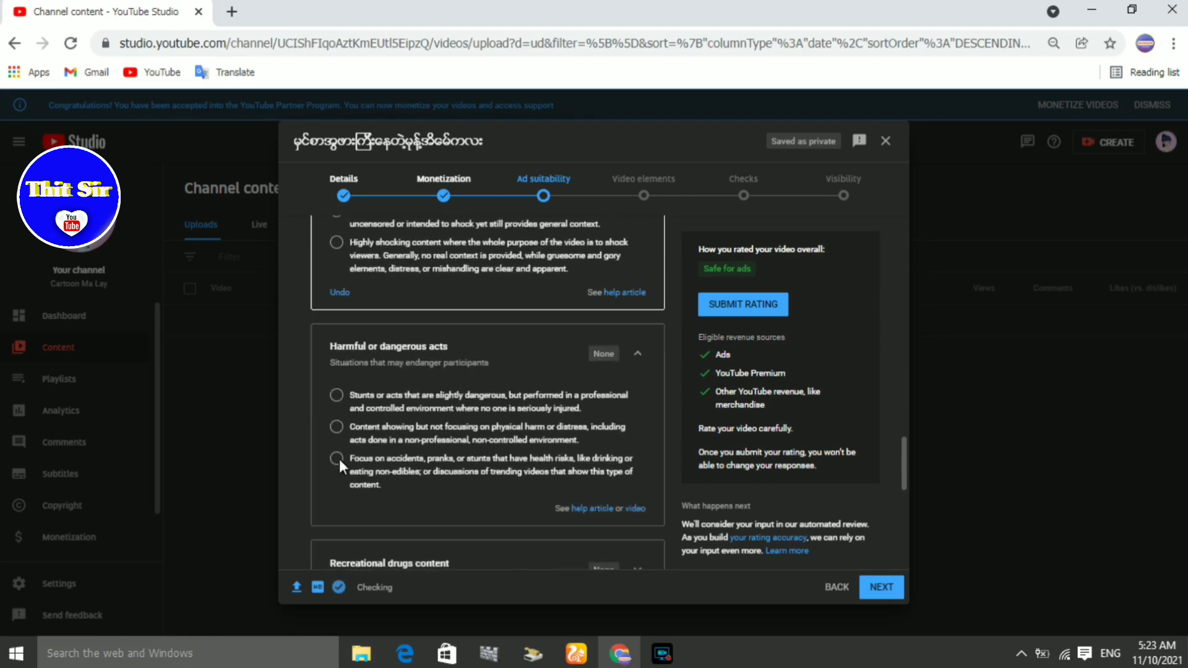
{"action": "left_click", "coordinate": [336, 396]}
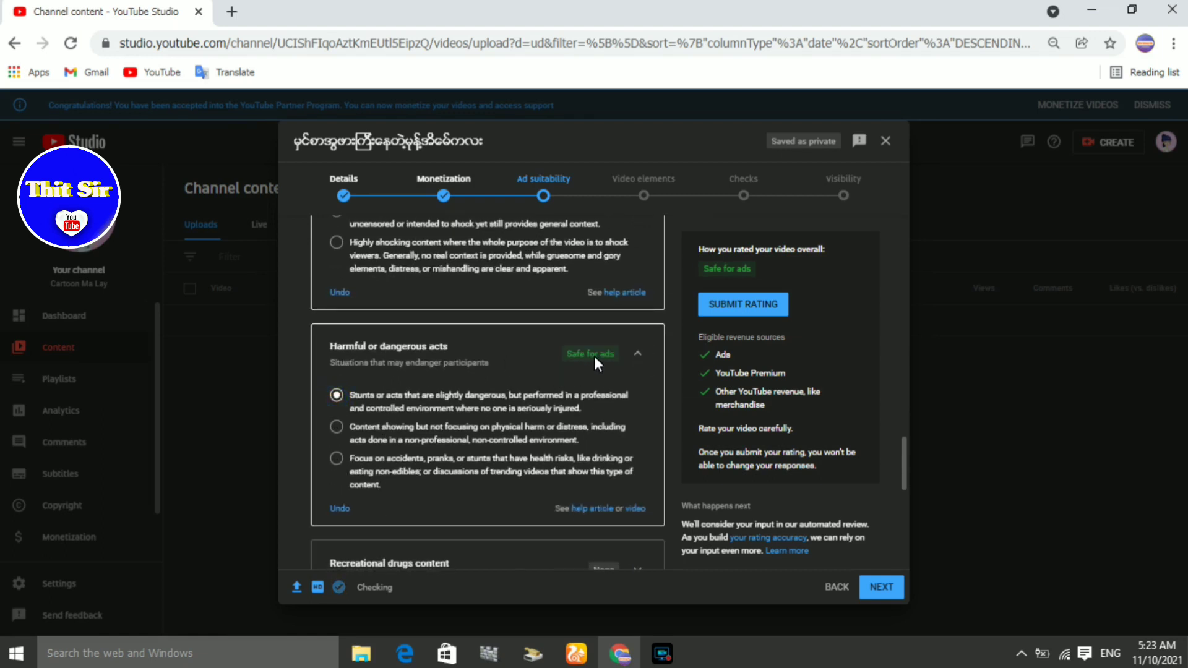
{"action": "scroll", "coordinate": [603, 364], "scroll_direction": "down", "scroll_amount": 2}
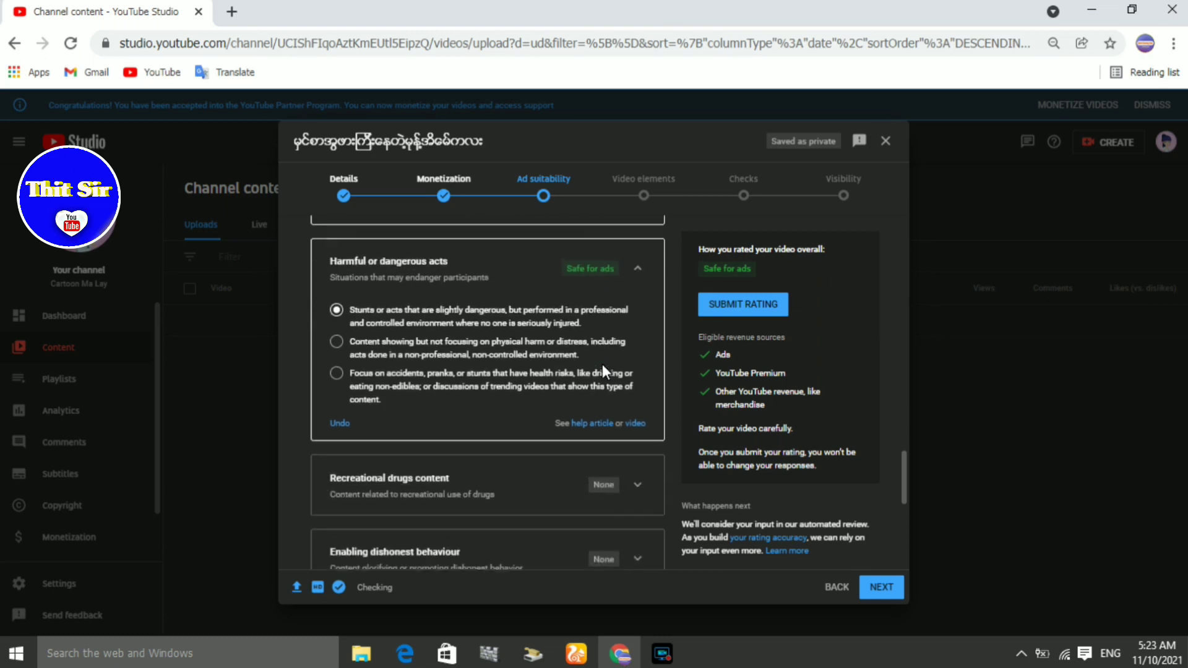
{"action": "scroll", "coordinate": [603, 364], "scroll_direction": "down", "scroll_amount": 2}
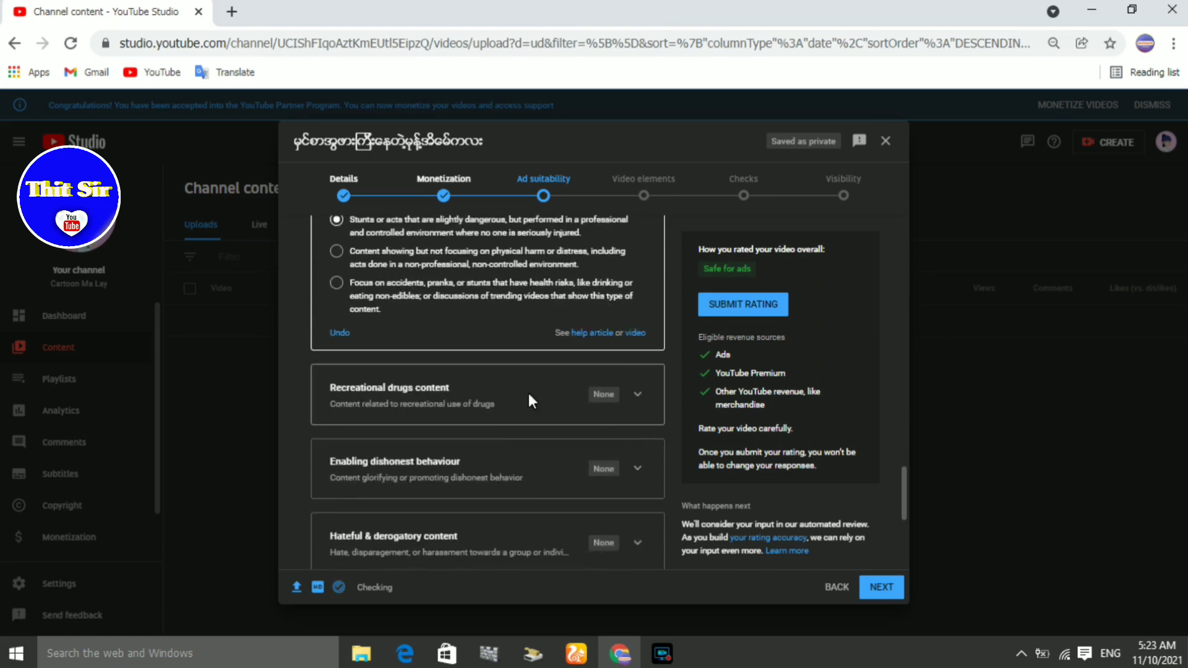
{"action": "left_click", "coordinate": [638, 394]}
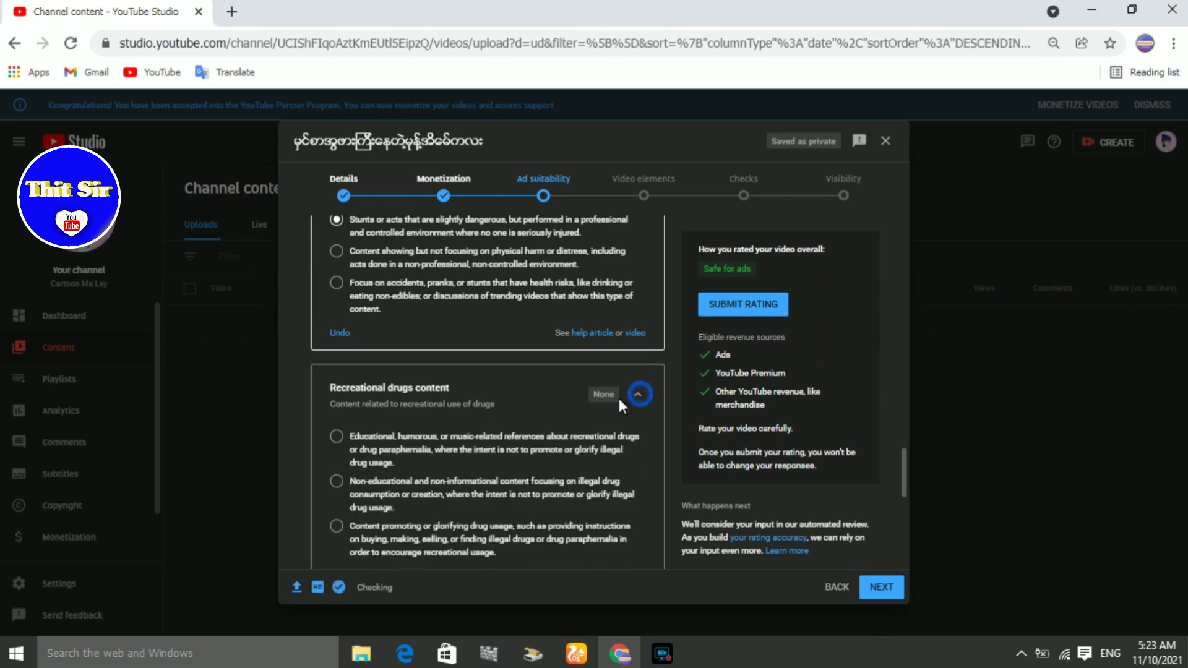
{"action": "left_click", "coordinate": [337, 437]}
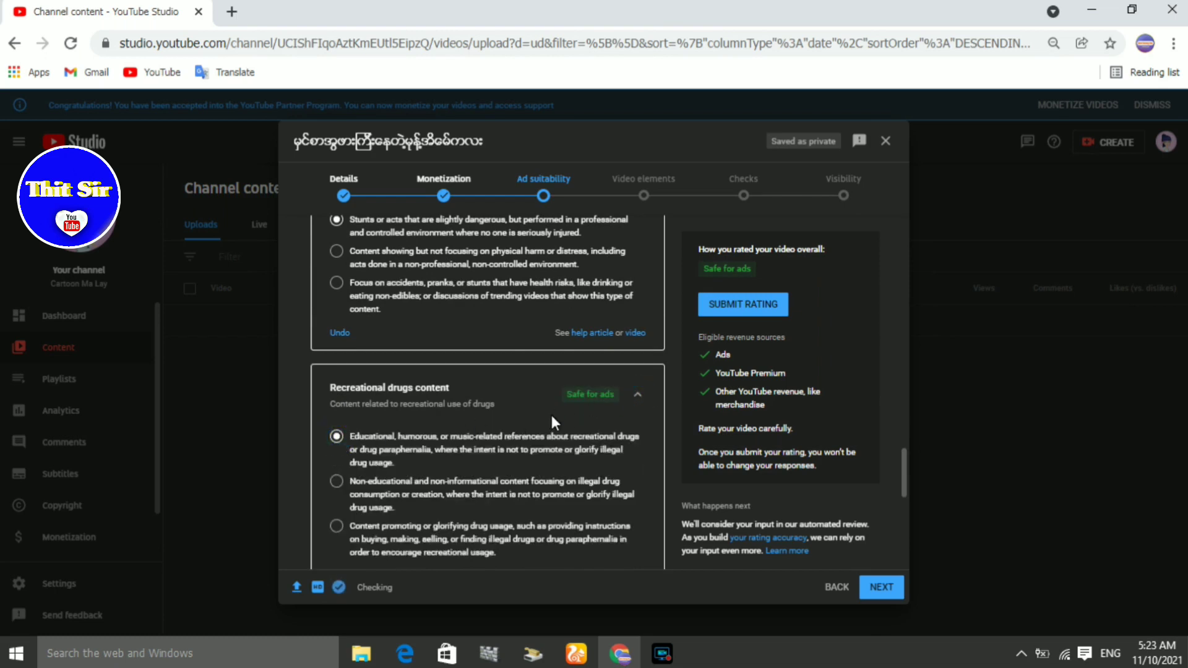
{"action": "scroll", "coordinate": [605, 402], "scroll_direction": "down", "scroll_amount": 2}
{"action": "scroll", "coordinate": [607, 405], "scroll_direction": "down", "scroll_amount": 2}
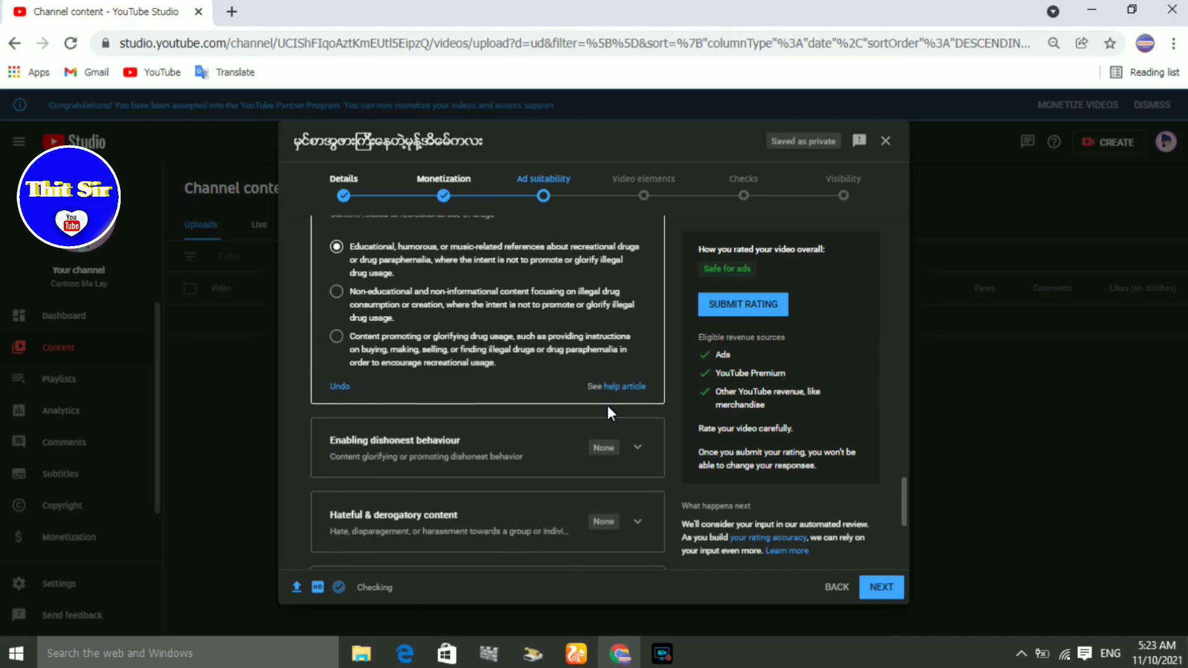
{"action": "scroll", "coordinate": [607, 406], "scroll_direction": "down", "scroll_amount": 1}
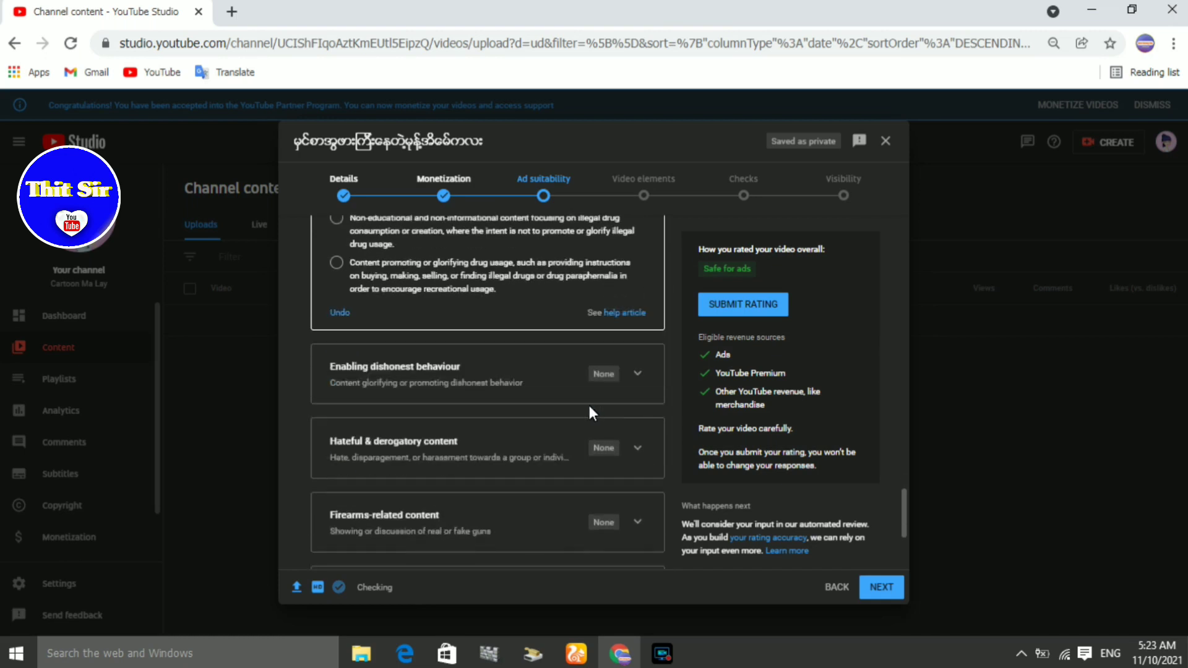
{"action": "left_click", "coordinate": [638, 374]}
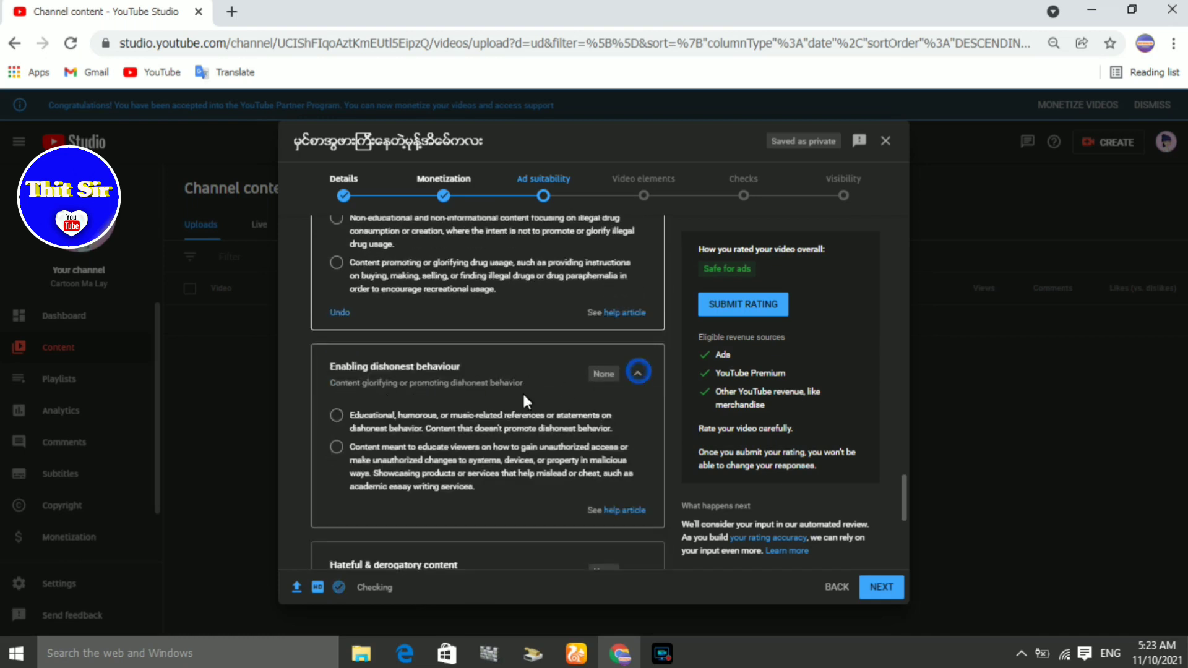
{"action": "left_click", "coordinate": [335, 415]}
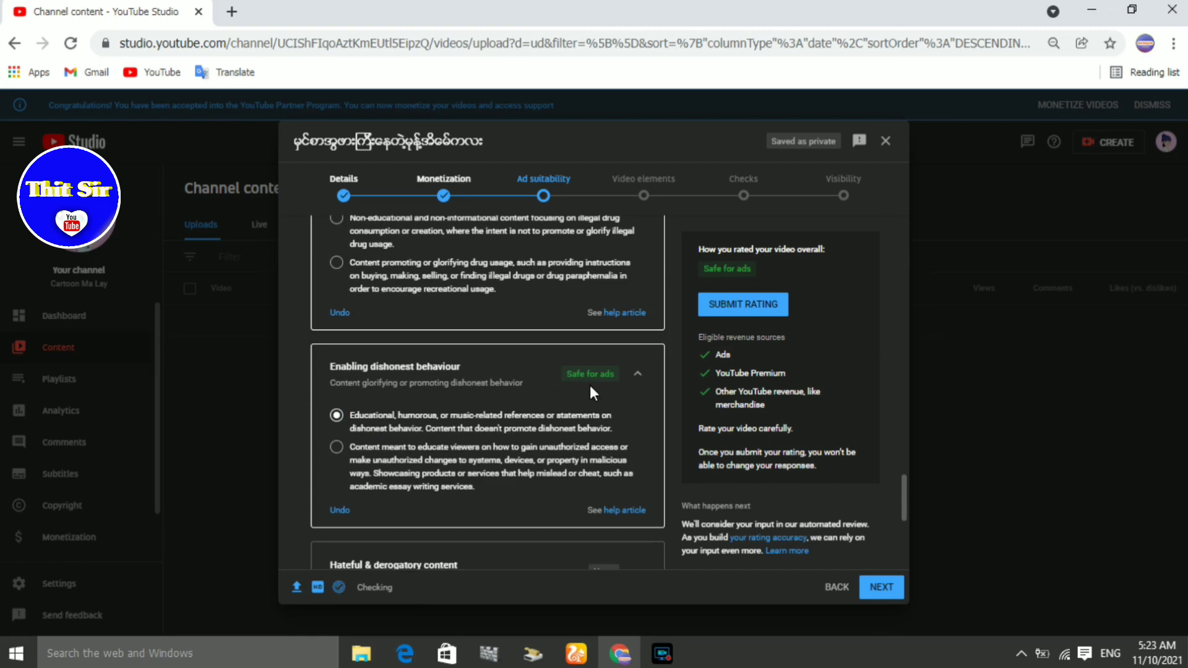
{"action": "scroll", "coordinate": [591, 380], "scroll_direction": "down", "scroll_amount": 3}
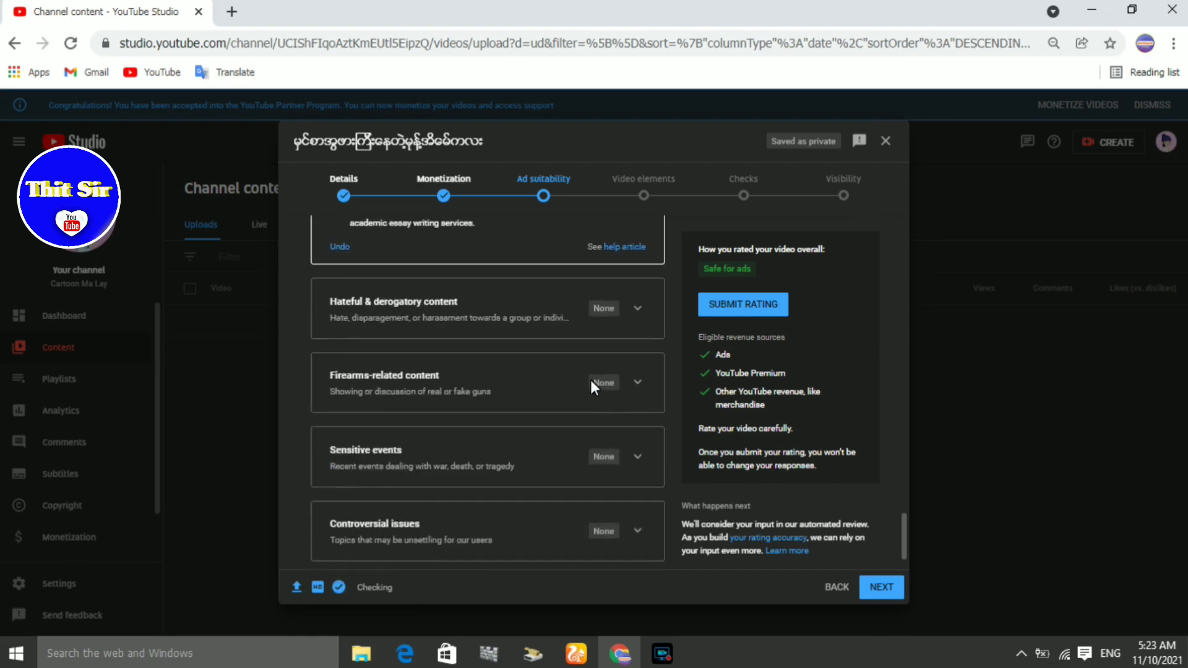
{"action": "scroll", "coordinate": [591, 380], "scroll_direction": "up", "scroll_amount": 1}
Expand Hateful, Firearms, Sensitive events and Controversial issues, choosing the first (safe) option in each
{"action": "left_click", "coordinate": [638, 396]}
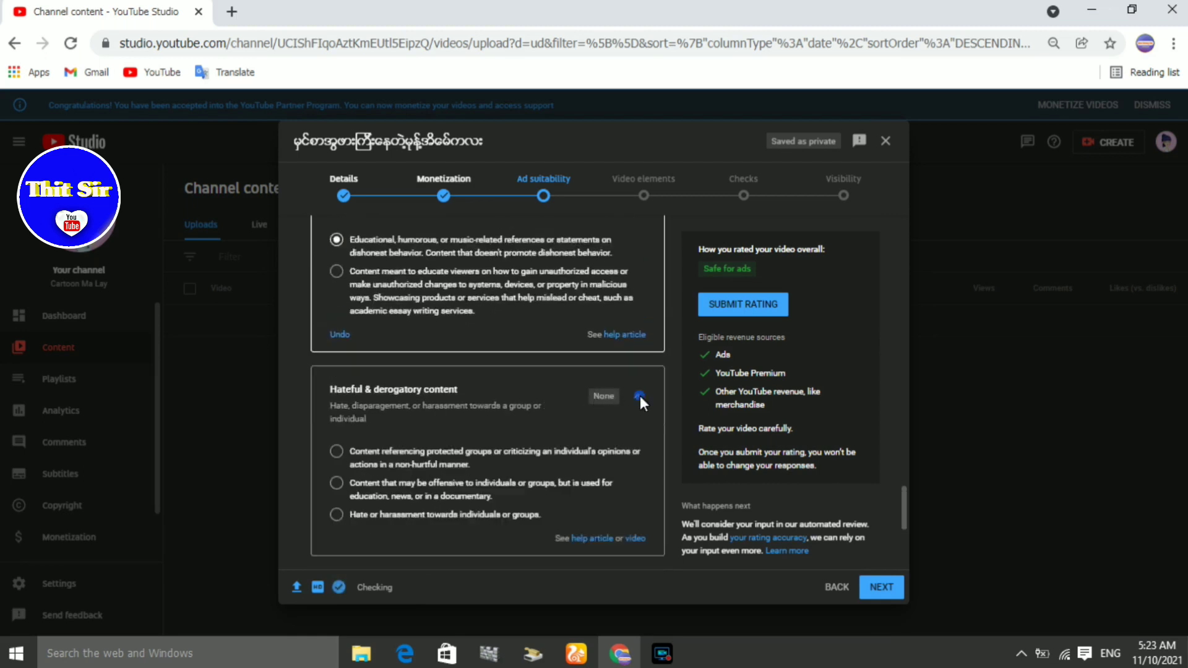
{"action": "left_click", "coordinate": [337, 451]}
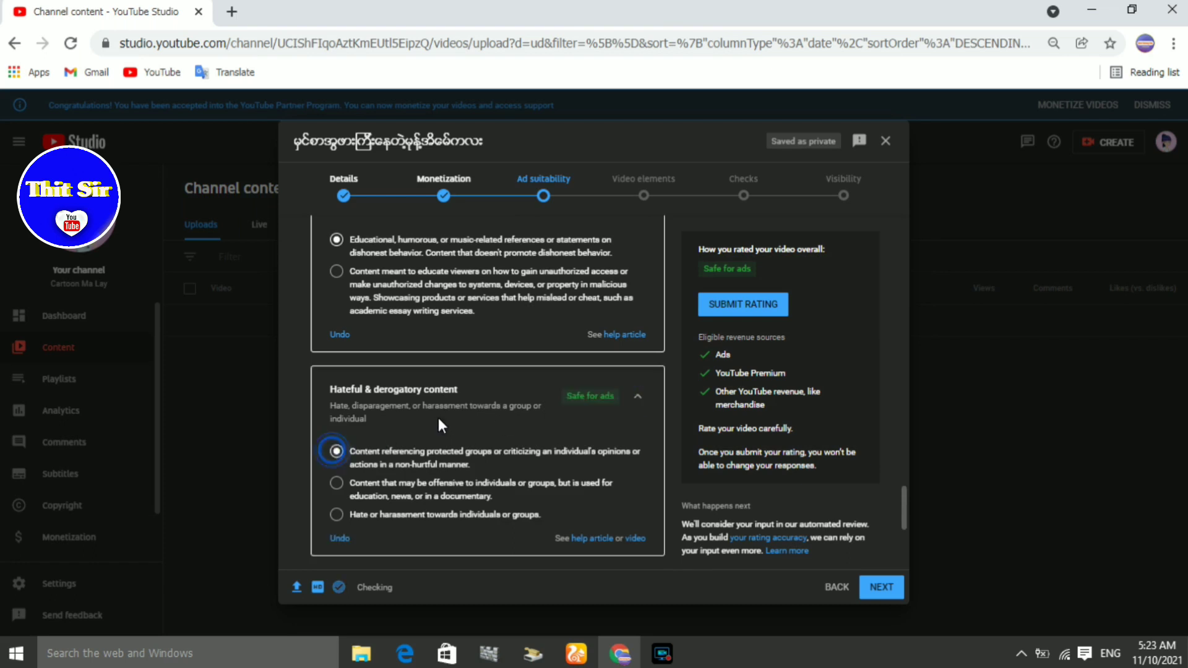
{"action": "scroll", "coordinate": [464, 417], "scroll_direction": "down", "scroll_amount": 2}
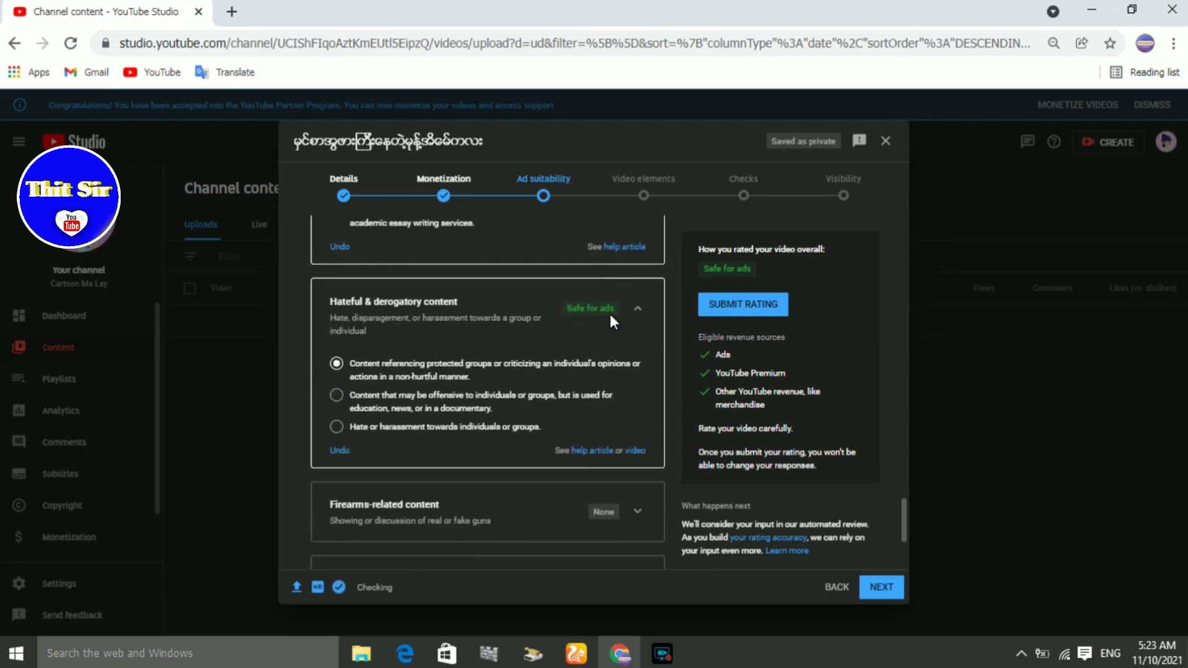
{"action": "scroll", "coordinate": [581, 320], "scroll_direction": "down", "scroll_amount": 2}
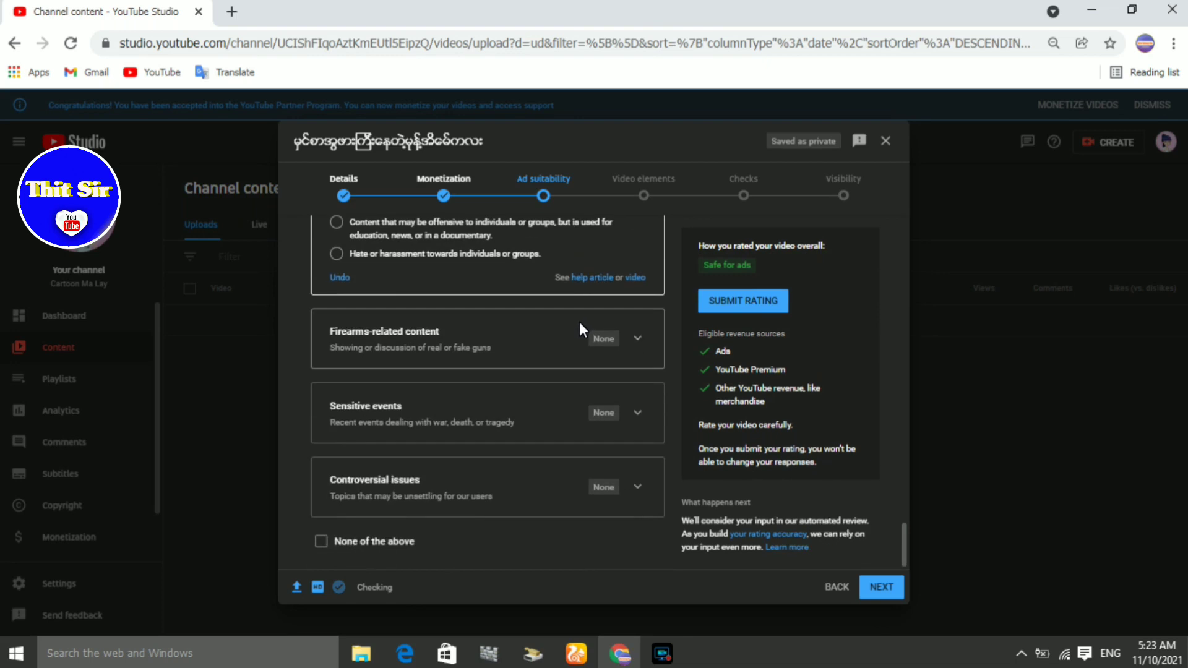
{"action": "left_click", "coordinate": [636, 338]}
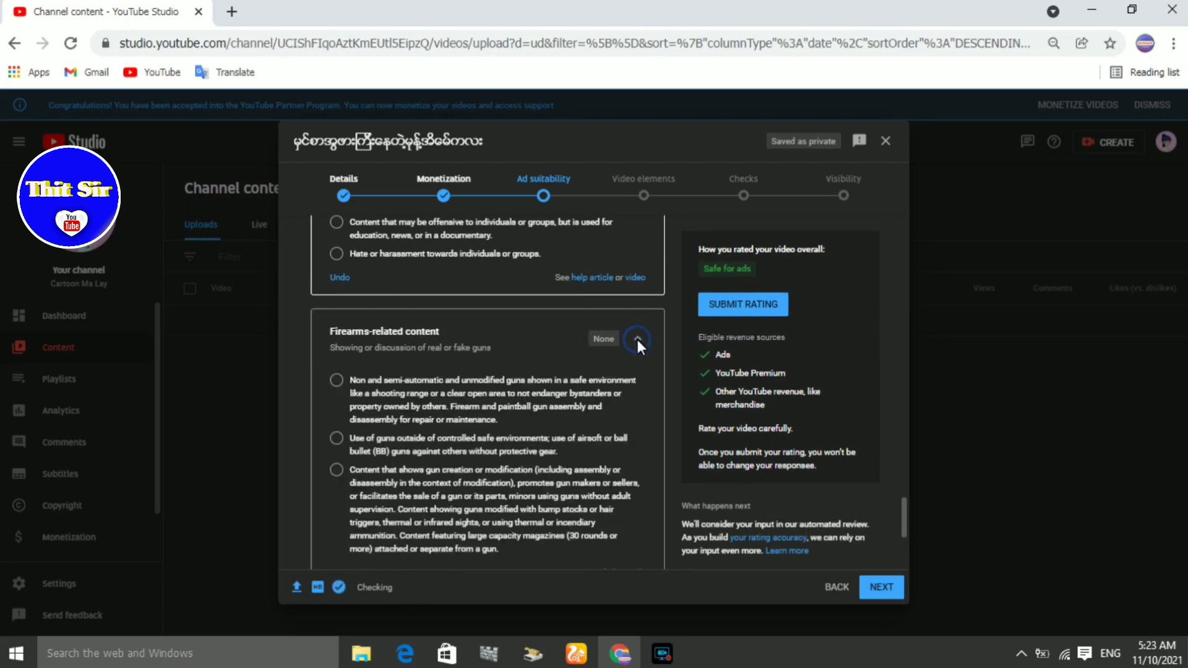
{"action": "left_click", "coordinate": [338, 380]}
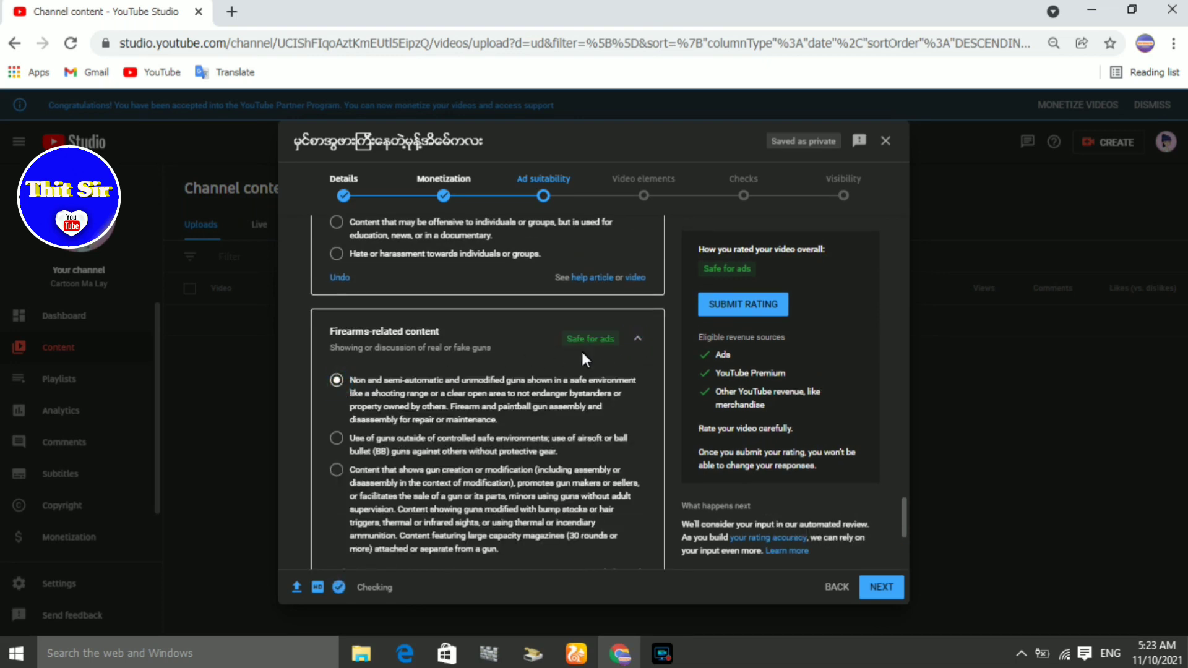
{"action": "scroll", "coordinate": [591, 350], "scroll_direction": "down", "scroll_amount": 3}
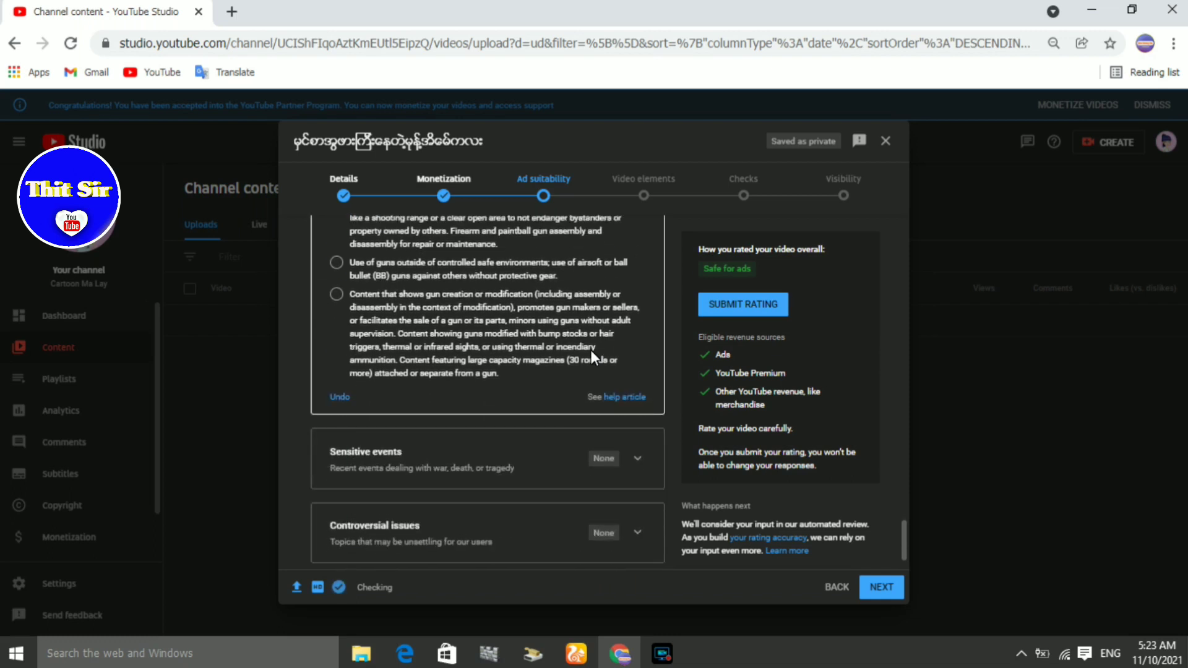
{"action": "scroll", "coordinate": [590, 349], "scroll_direction": "down", "scroll_amount": 2}
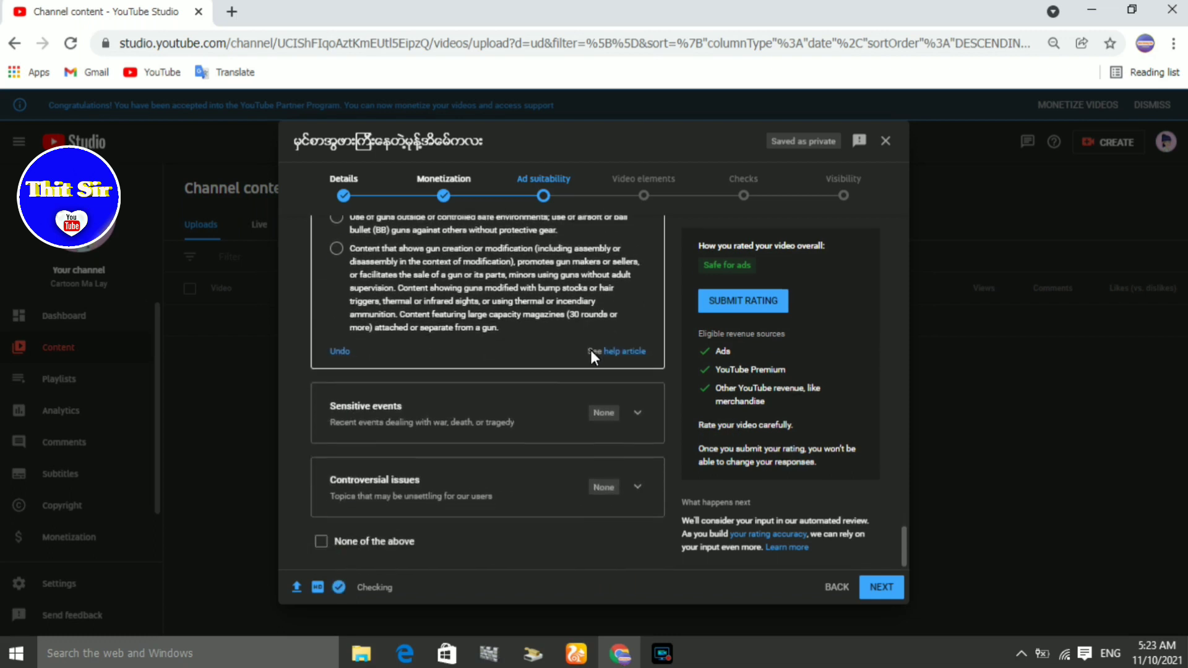
{"action": "left_click", "coordinate": [638, 411]}
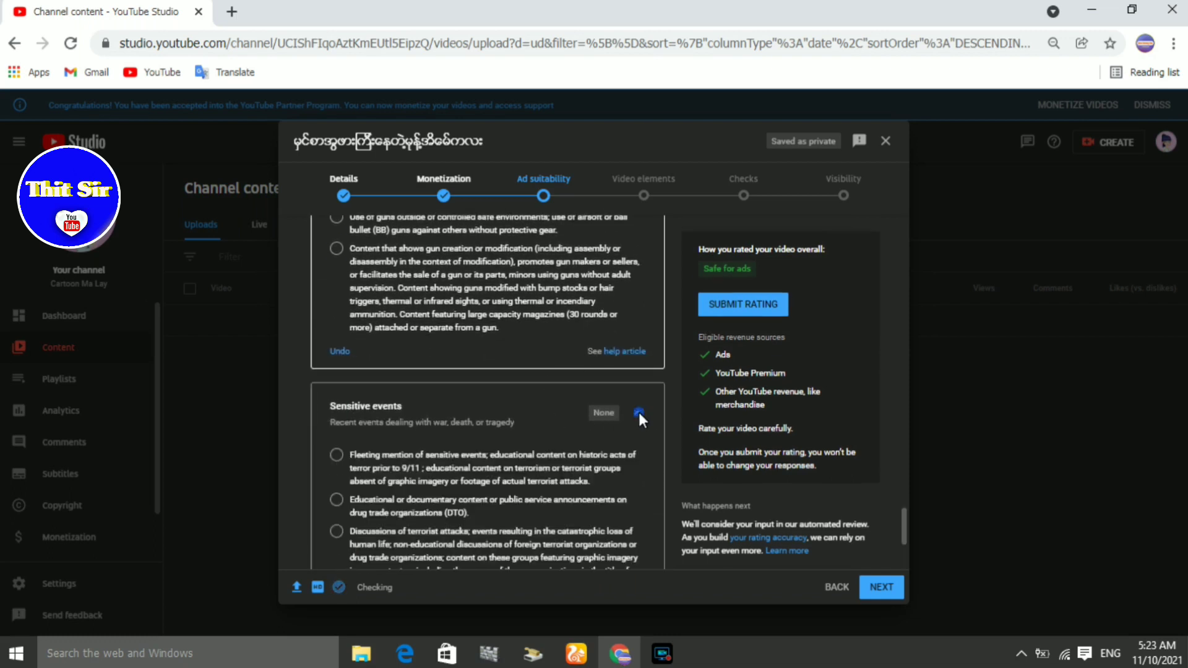
{"action": "left_click", "coordinate": [335, 454]}
{"action": "scroll", "coordinate": [514, 420], "scroll_direction": "down", "scroll_amount": 3}
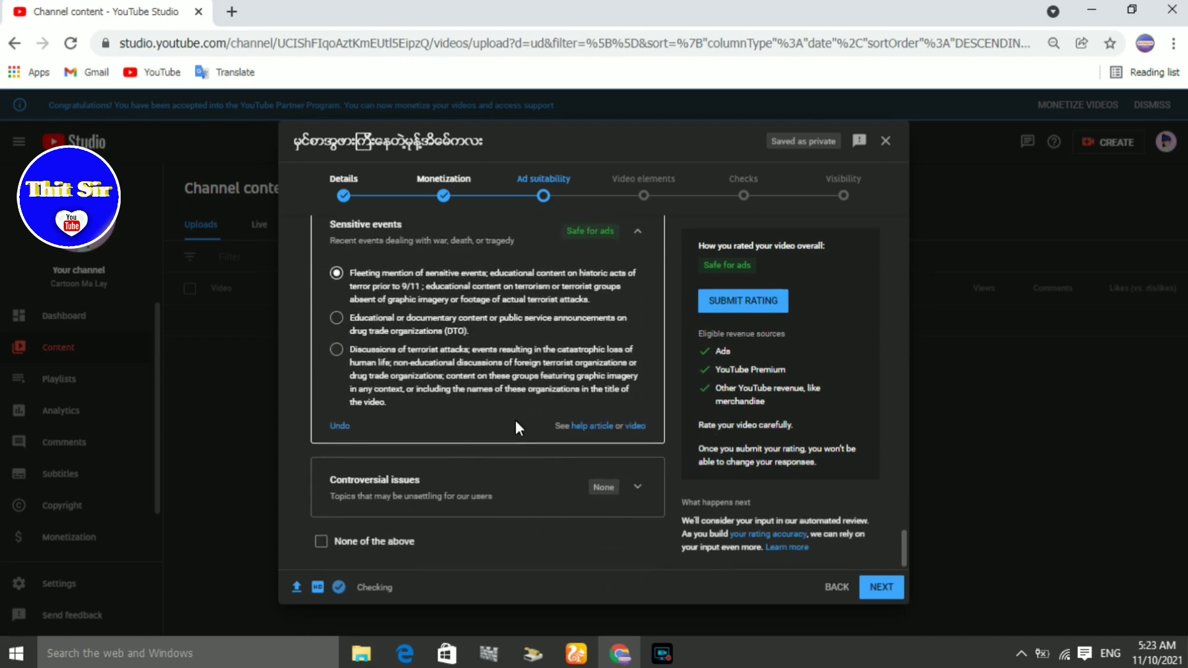
{"action": "left_click", "coordinate": [639, 487]}
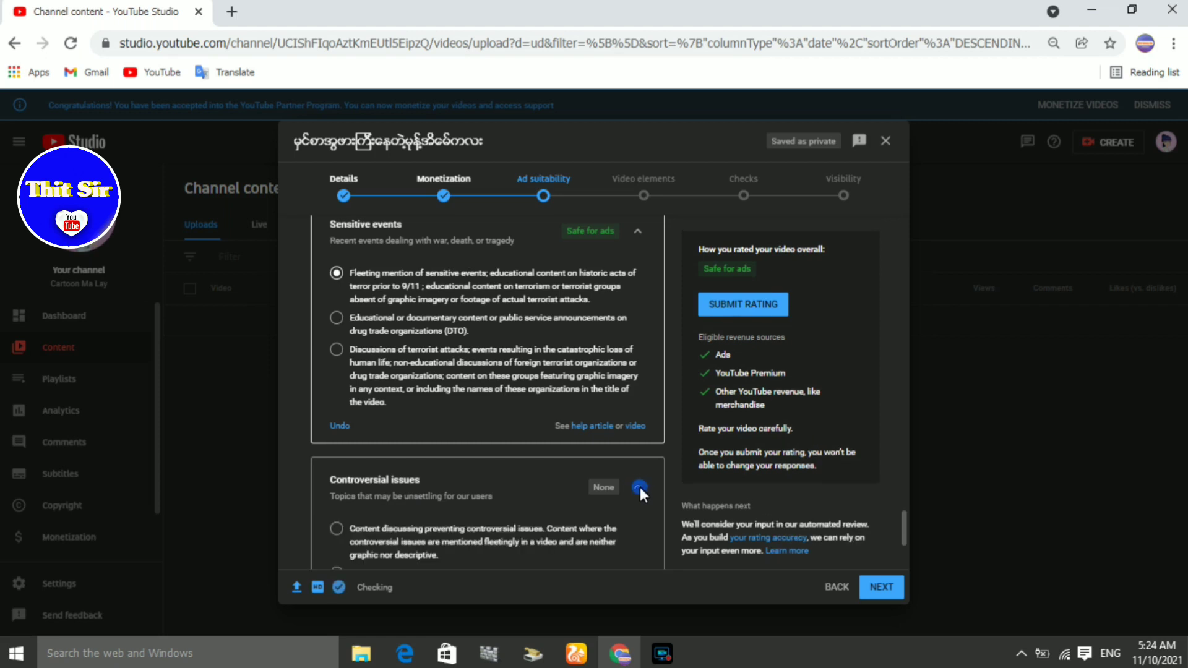
{"action": "left_click", "coordinate": [335, 529]}
{"action": "scroll", "coordinate": [458, 457], "scroll_direction": "down", "scroll_amount": 3}
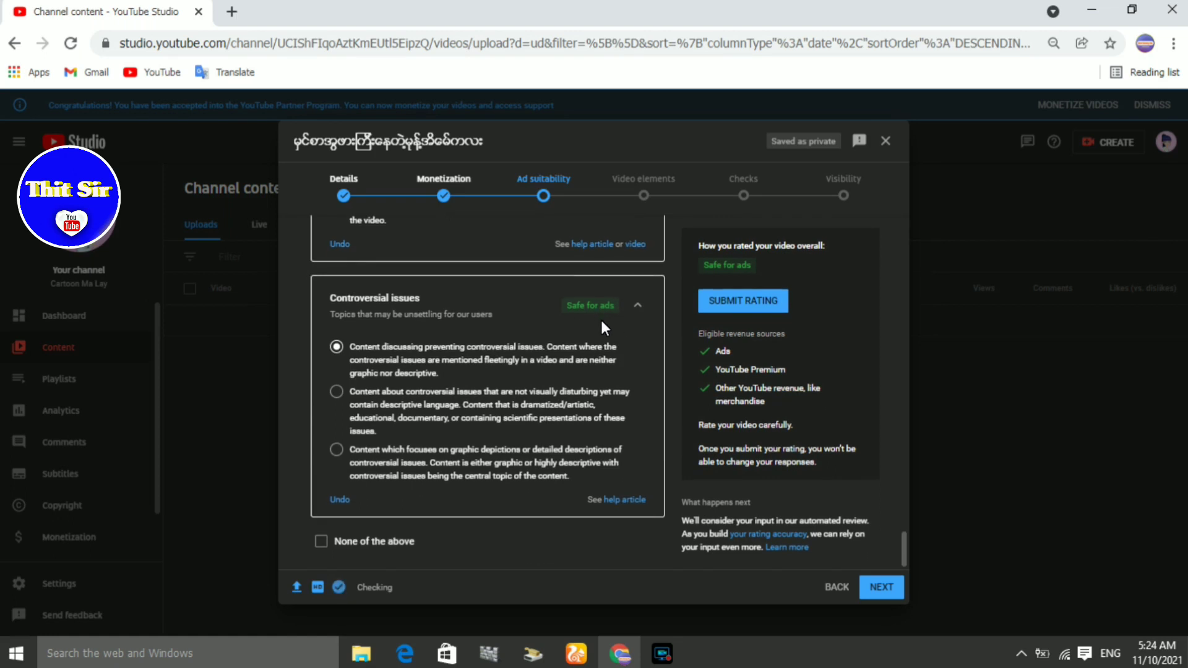
{"action": "scroll", "coordinate": [539, 373], "scroll_direction": "up", "scroll_amount": 5}
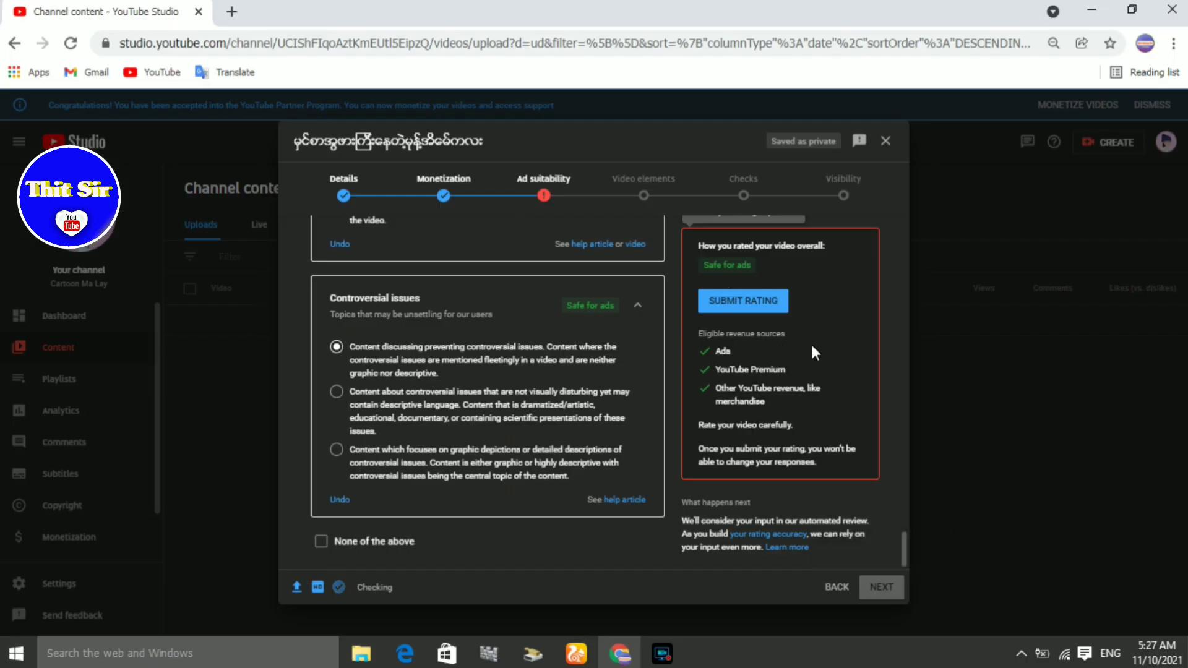
Submit the overall Safe for ads rating and let the checks finish
{"action": "left_click", "coordinate": [754, 307]}
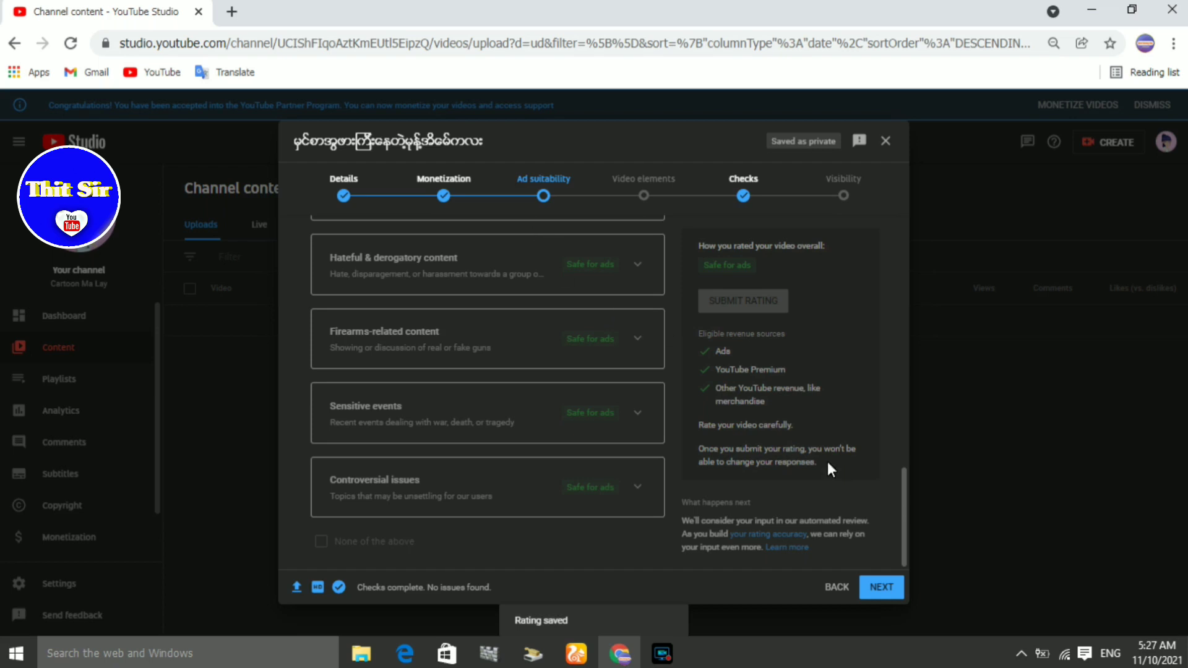
Advance past Video elements to Checks and dismiss the checks introduction
{"action": "left_click", "coordinate": [880, 589]}
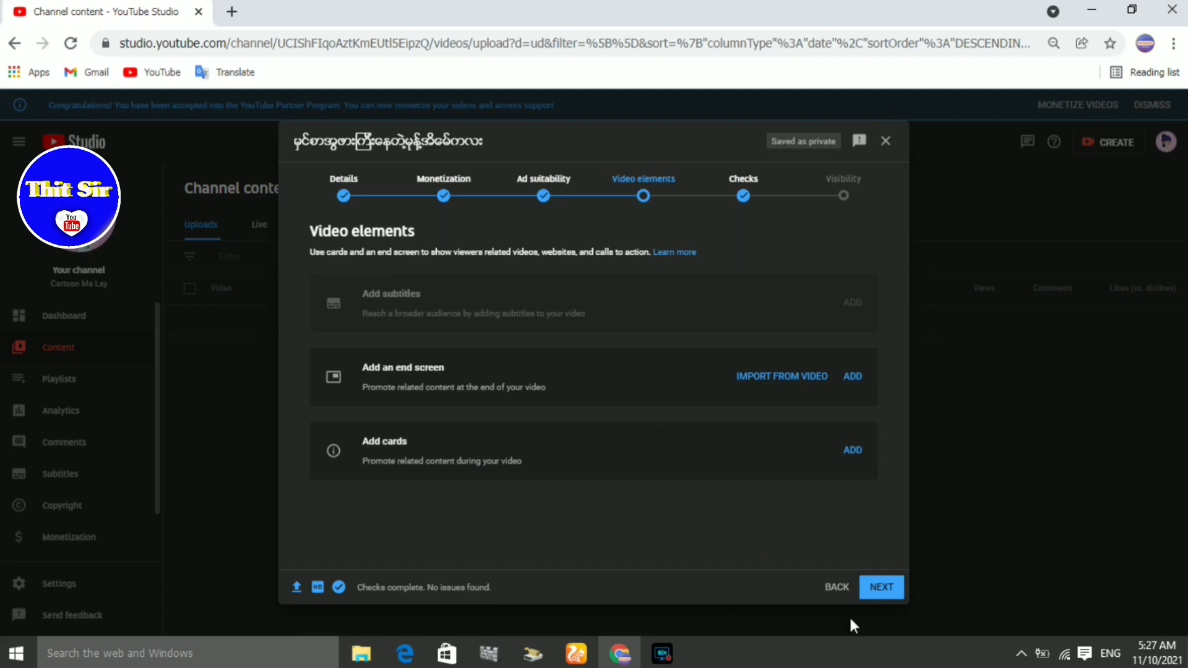
{"action": "left_click", "coordinate": [880, 588]}
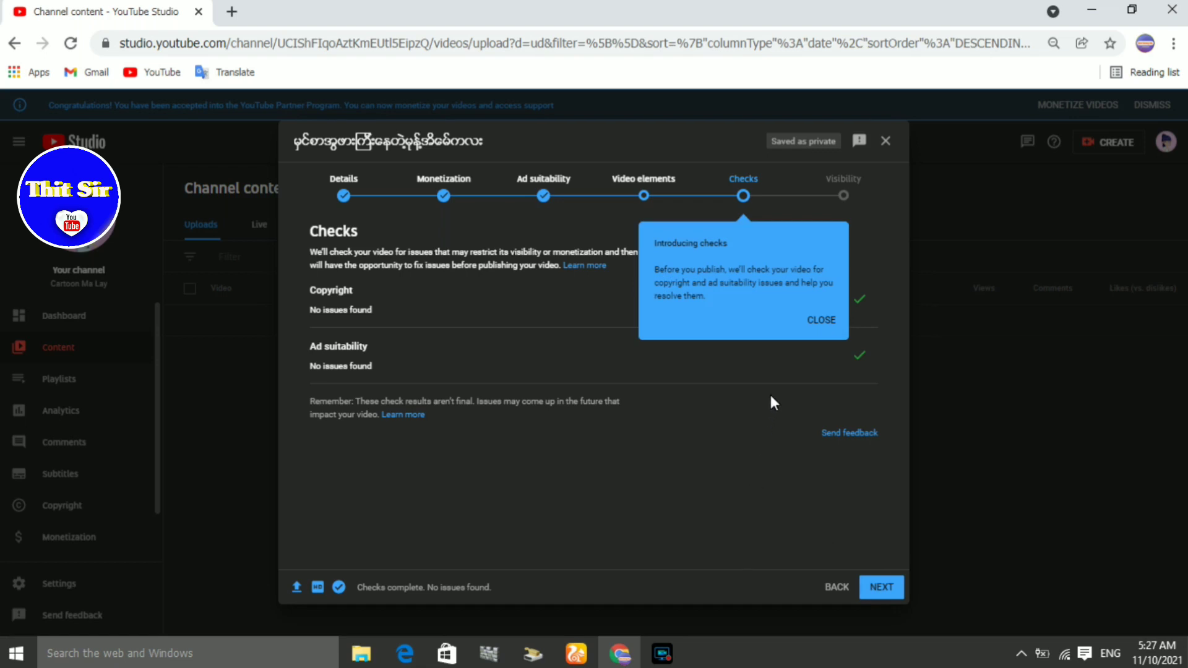
{"action": "left_click", "coordinate": [823, 319]}
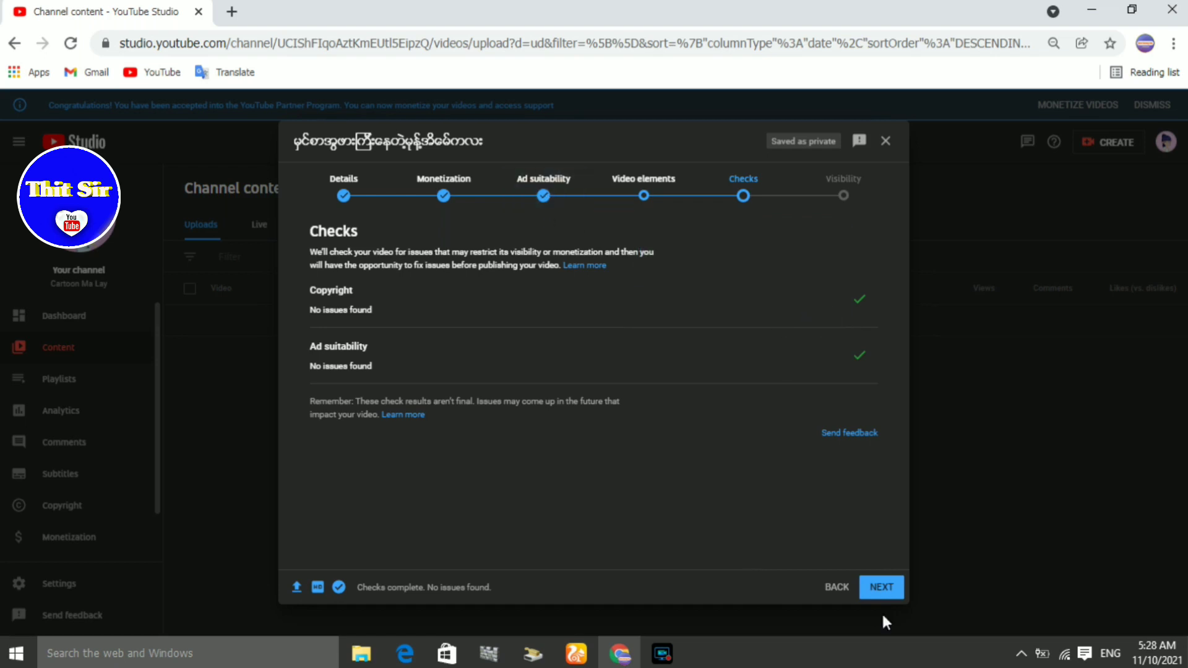
Advance to the Visibility step, leaving the video set to Unlisted
{"action": "left_click", "coordinate": [882, 587]}
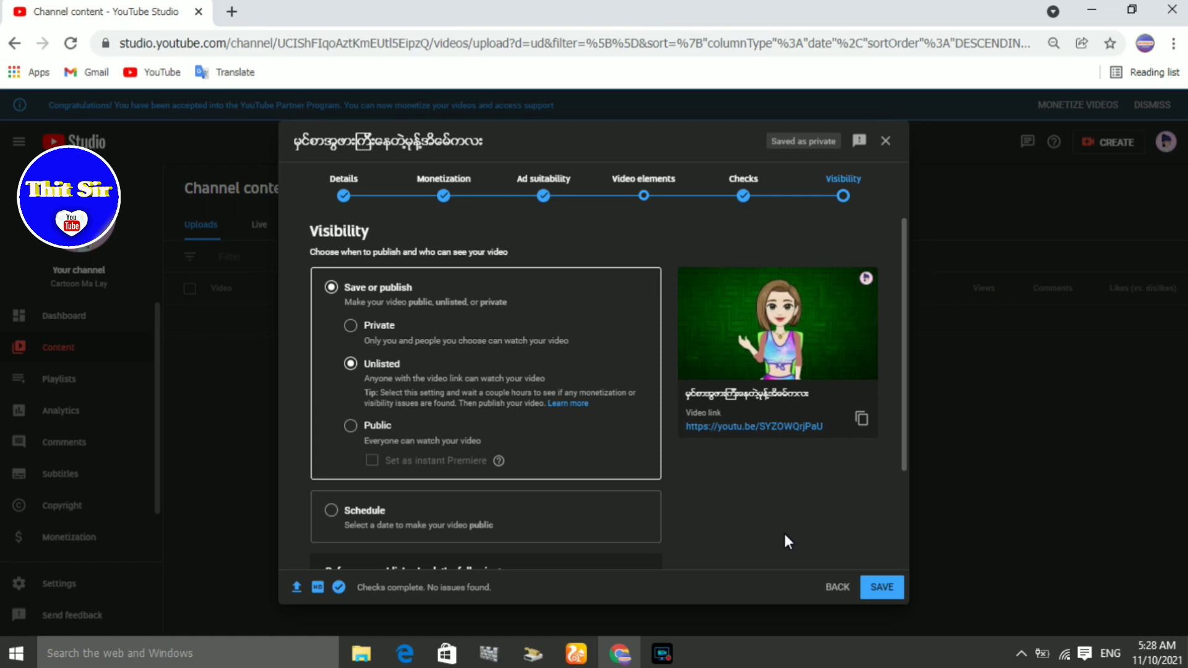
{"action": "scroll", "coordinate": [777, 522], "scroll_direction": "down", "scroll_amount": 3}
{"action": "scroll", "coordinate": [650, 464], "scroll_direction": "up", "scroll_amount": 3}
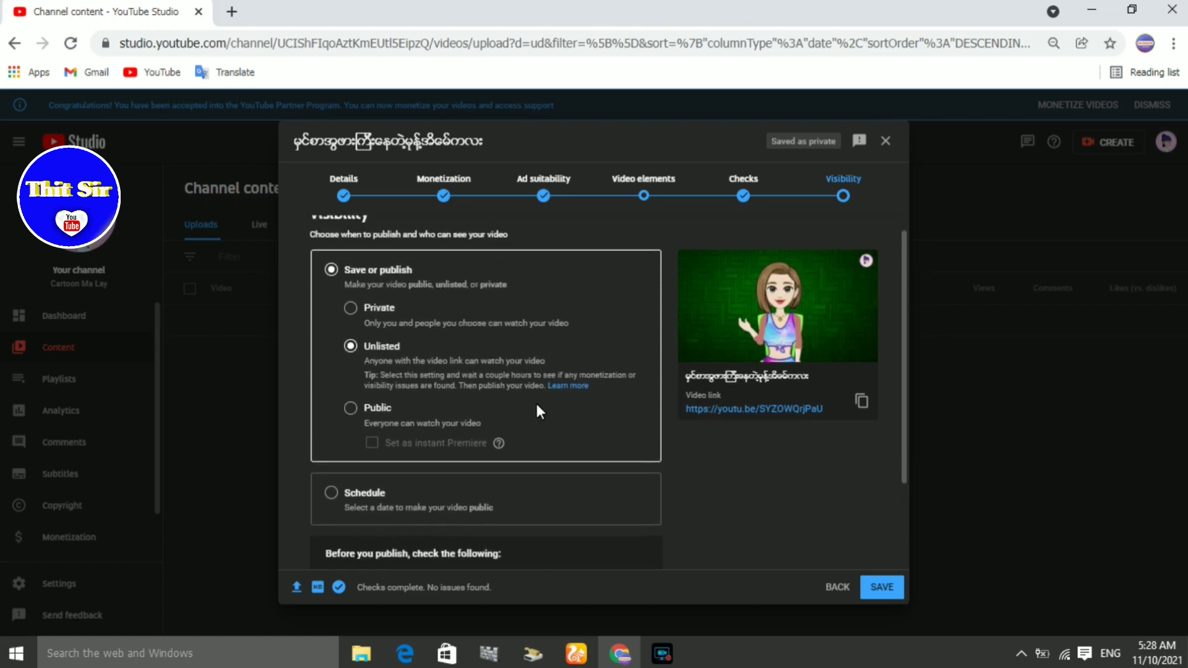